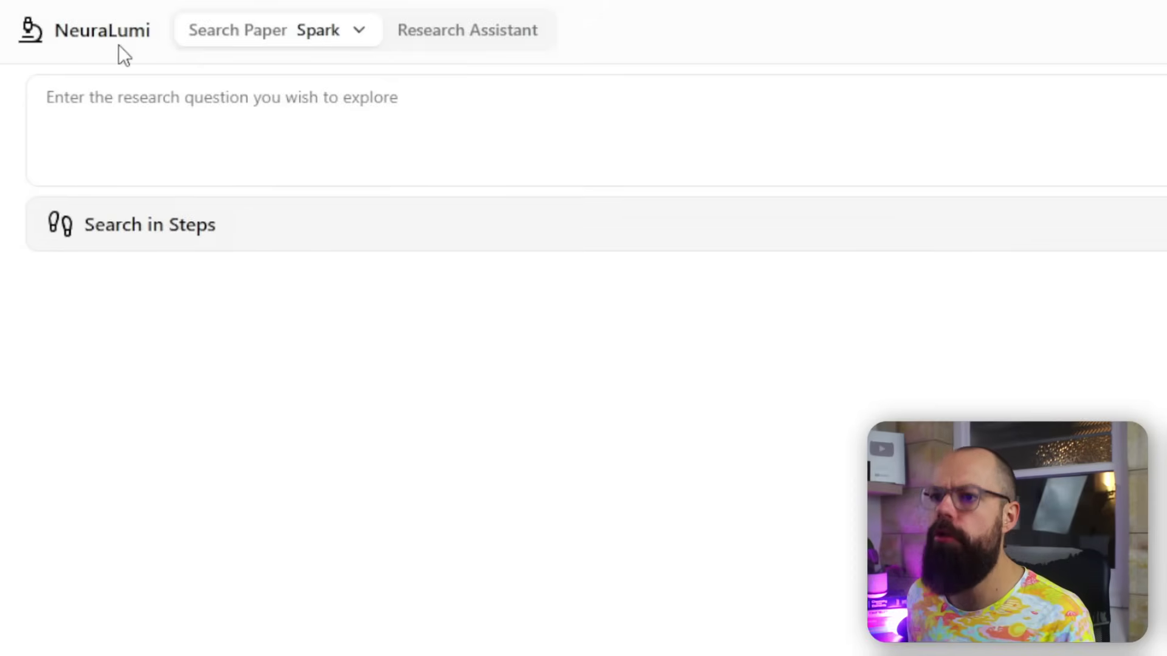
# Switch between Spark and Pulse search modes on the empty paper search form, ending in Spark
pyautogui.click(288, 42)
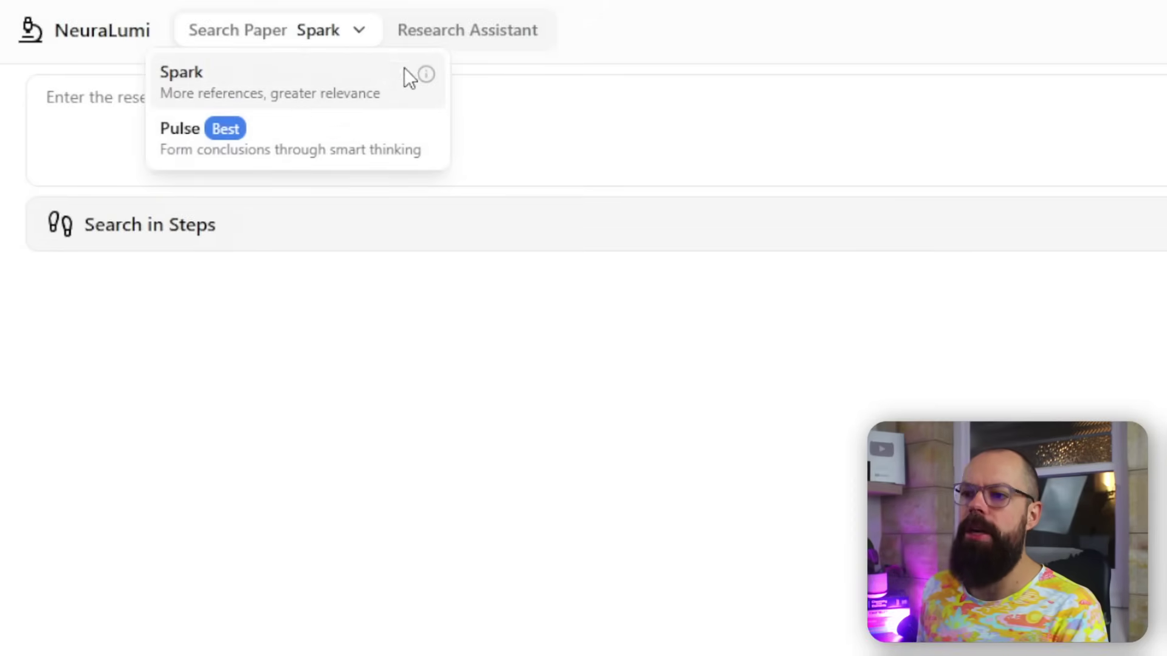
pyautogui.click(363, 149)
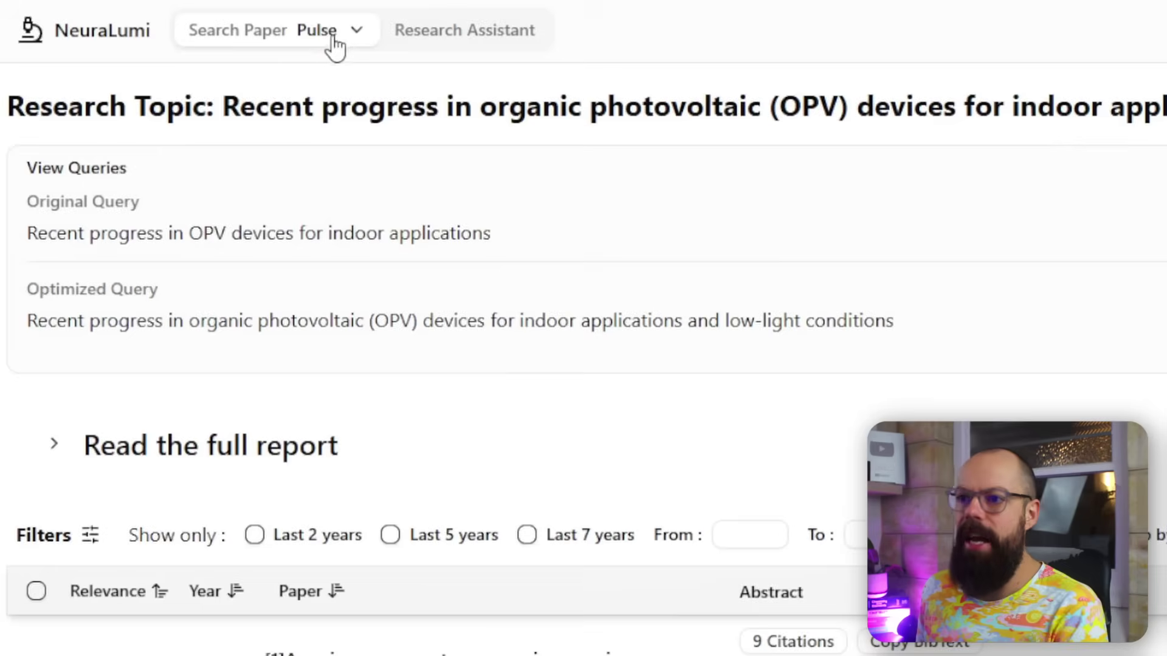
pyautogui.click(212, 47)
pyautogui.click(200, 76)
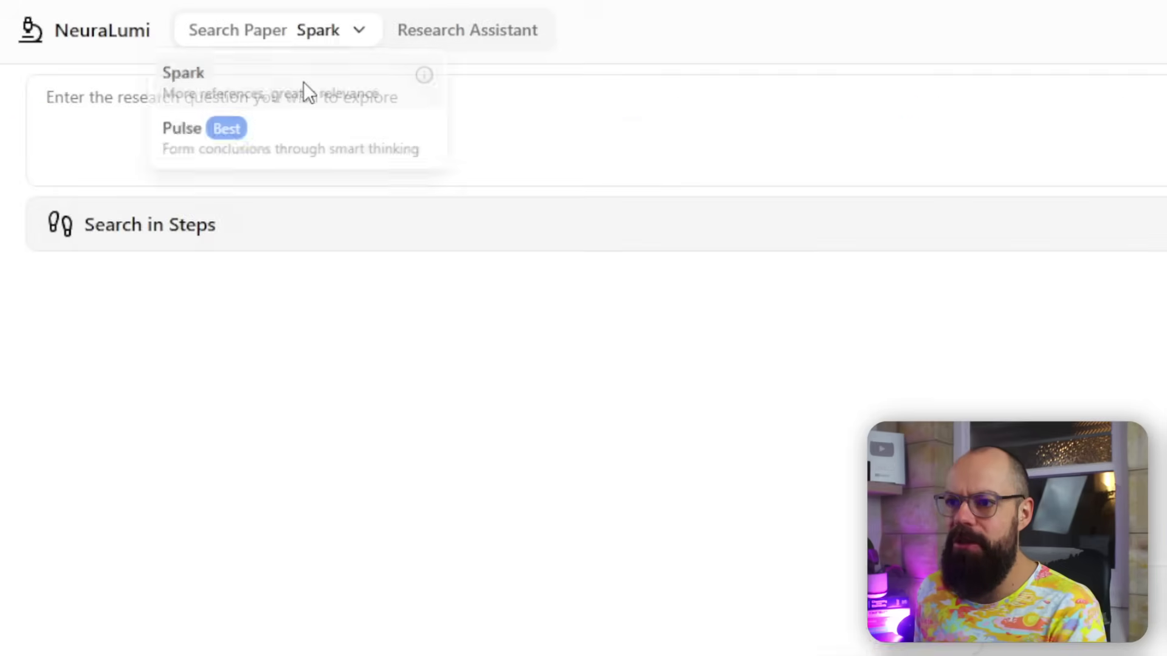
pyautogui.click(273, 107)
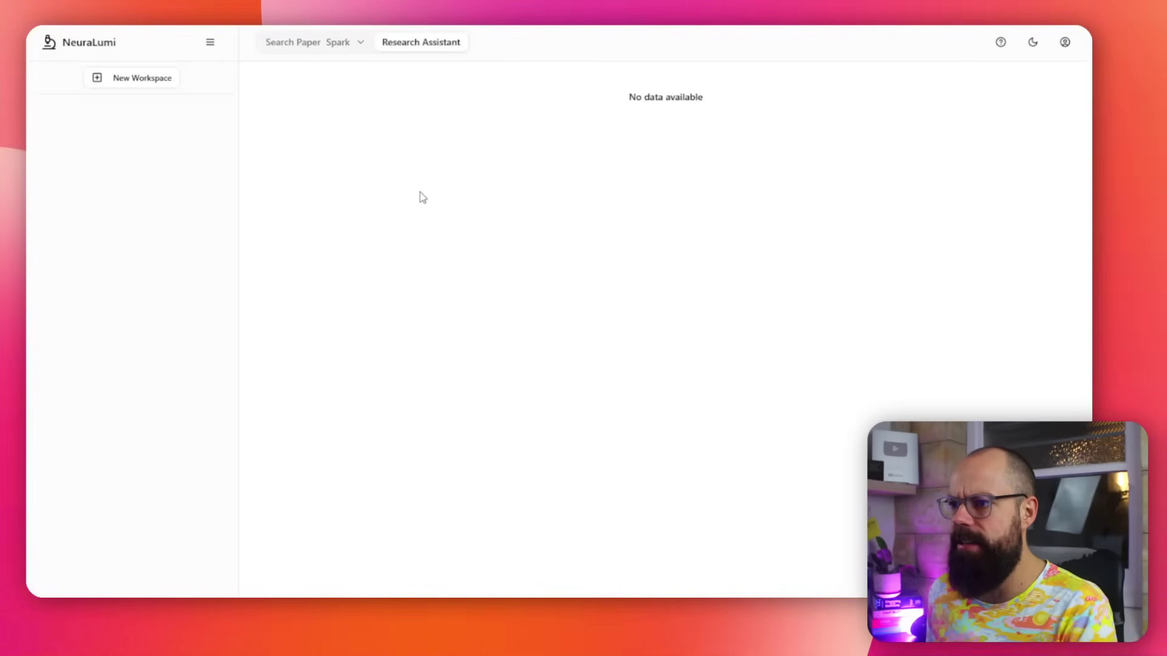
pyautogui.click(324, 49)
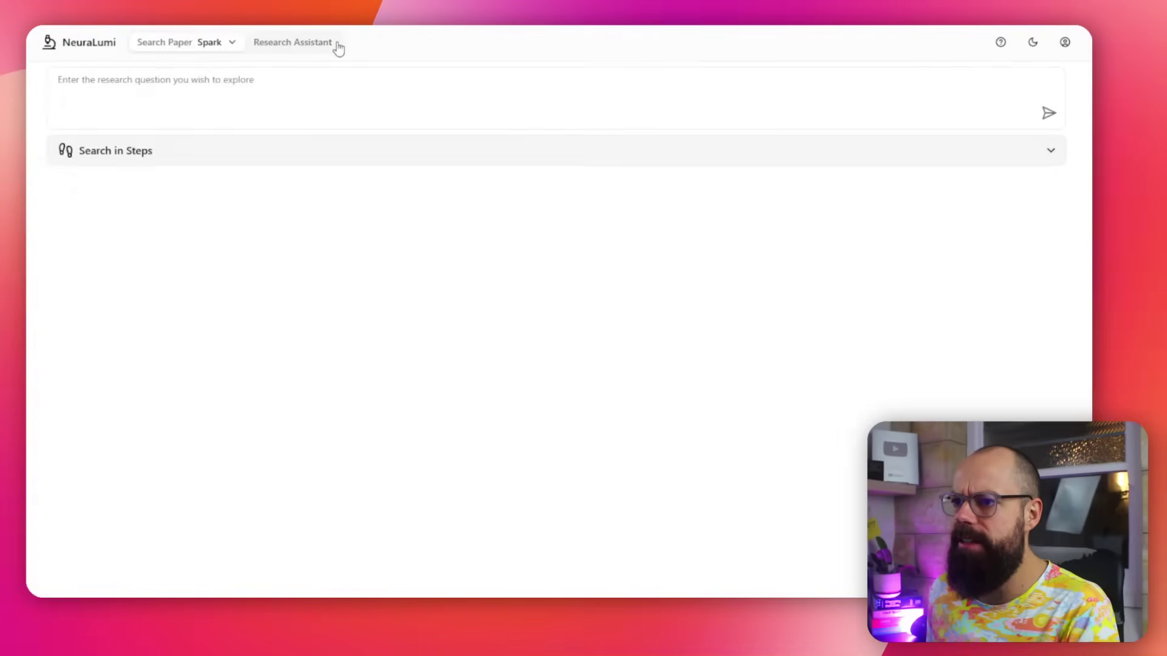
pyautogui.click(175, 44)
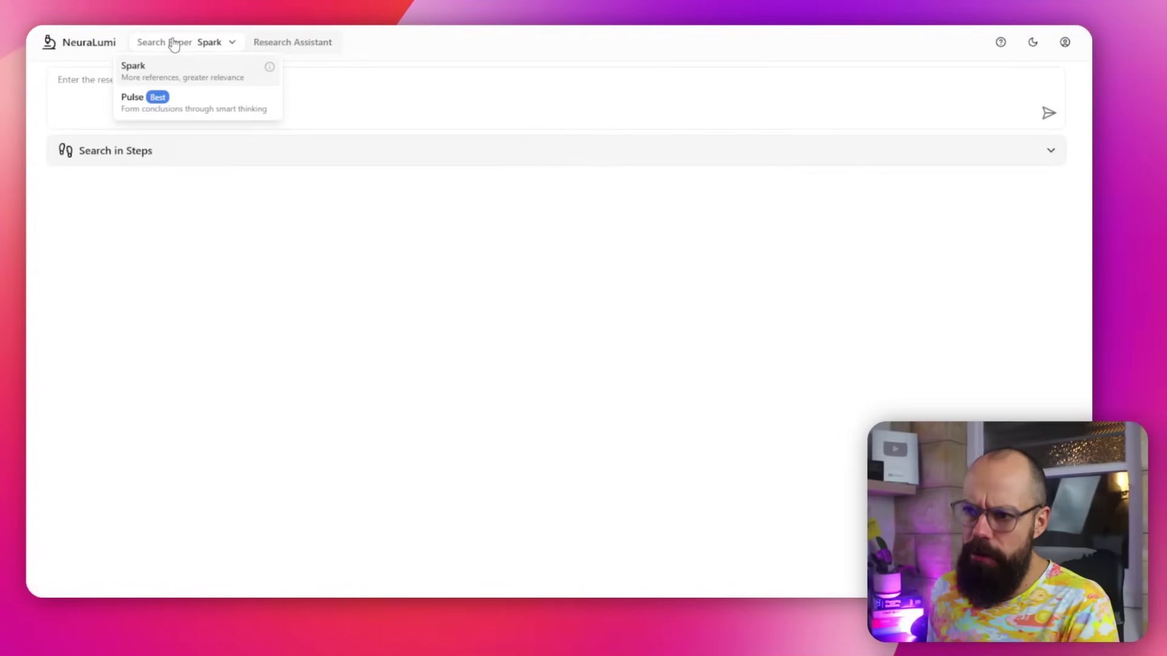
# Run the OPV search in Pulse mode and expand the full report to its Summary
pyautogui.click(183, 105)
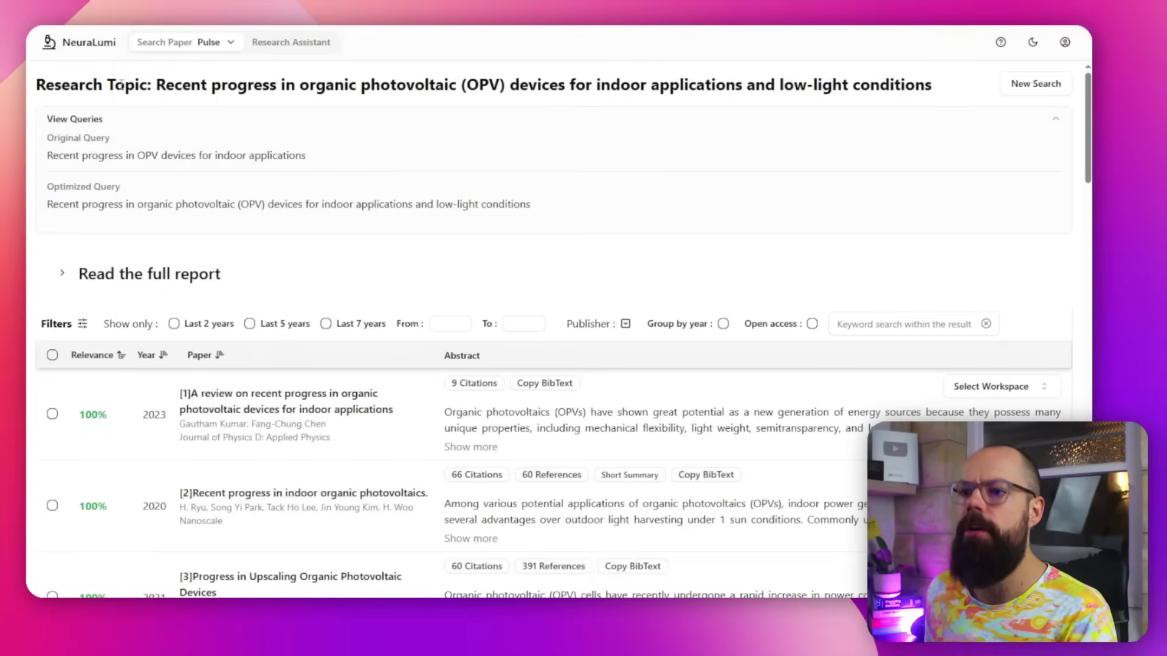
pyautogui.click(495, 91)
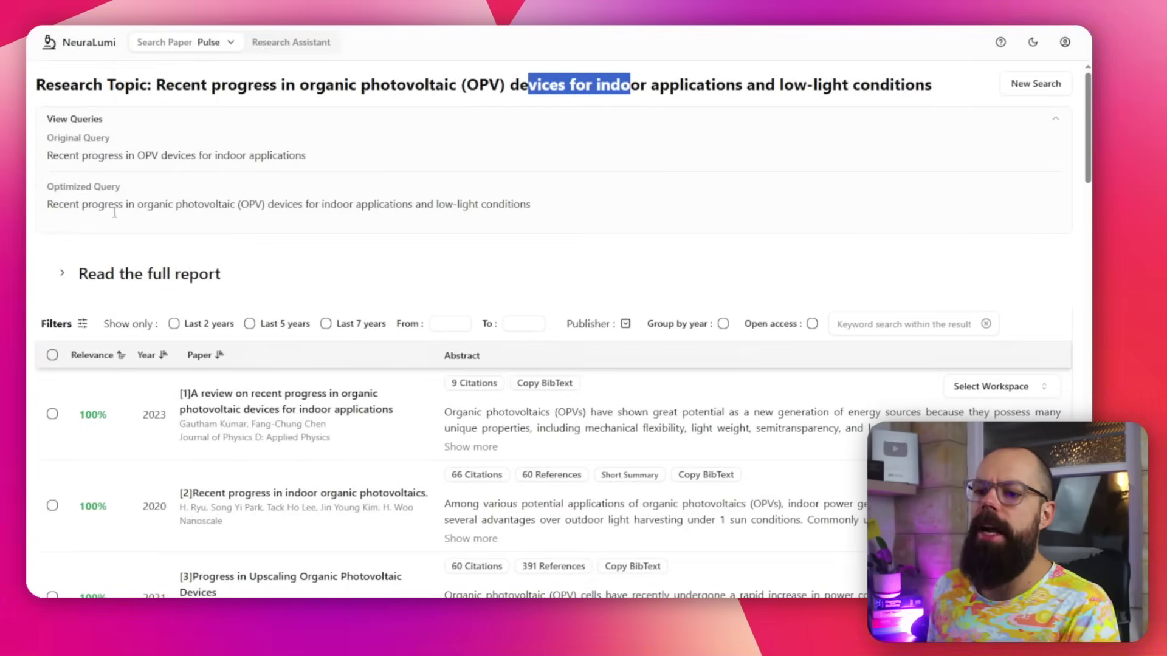
pyautogui.scroll(-1, 115, 213)
pyautogui.click(63, 210)
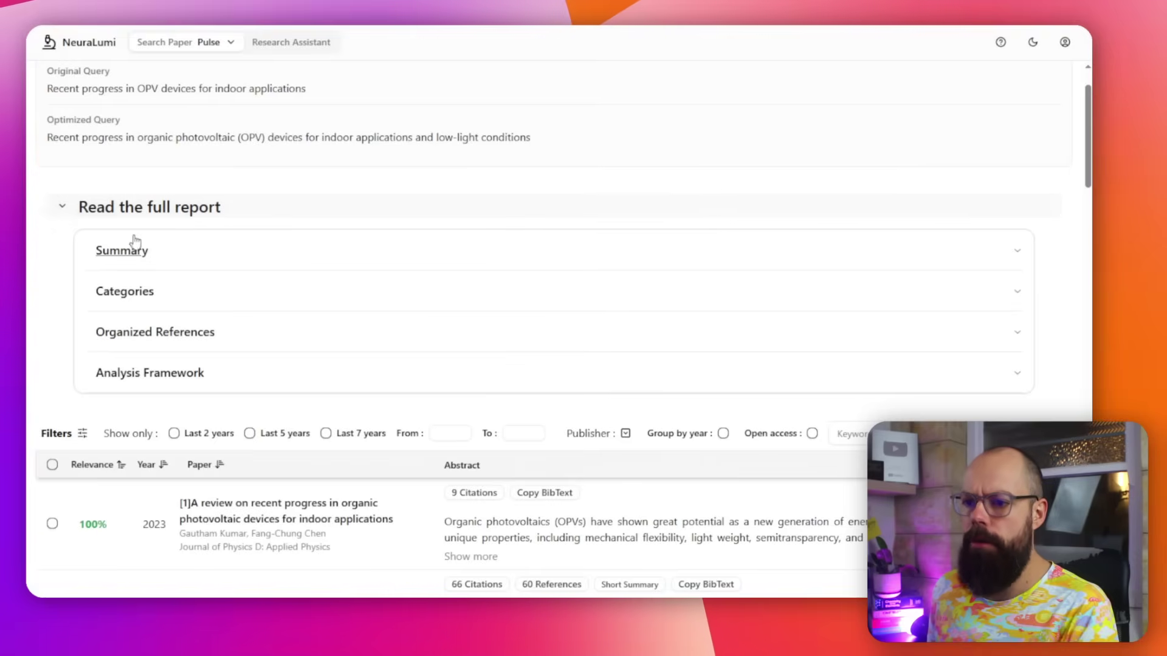
pyautogui.click(135, 255)
pyautogui.scroll(-5, 135, 256)
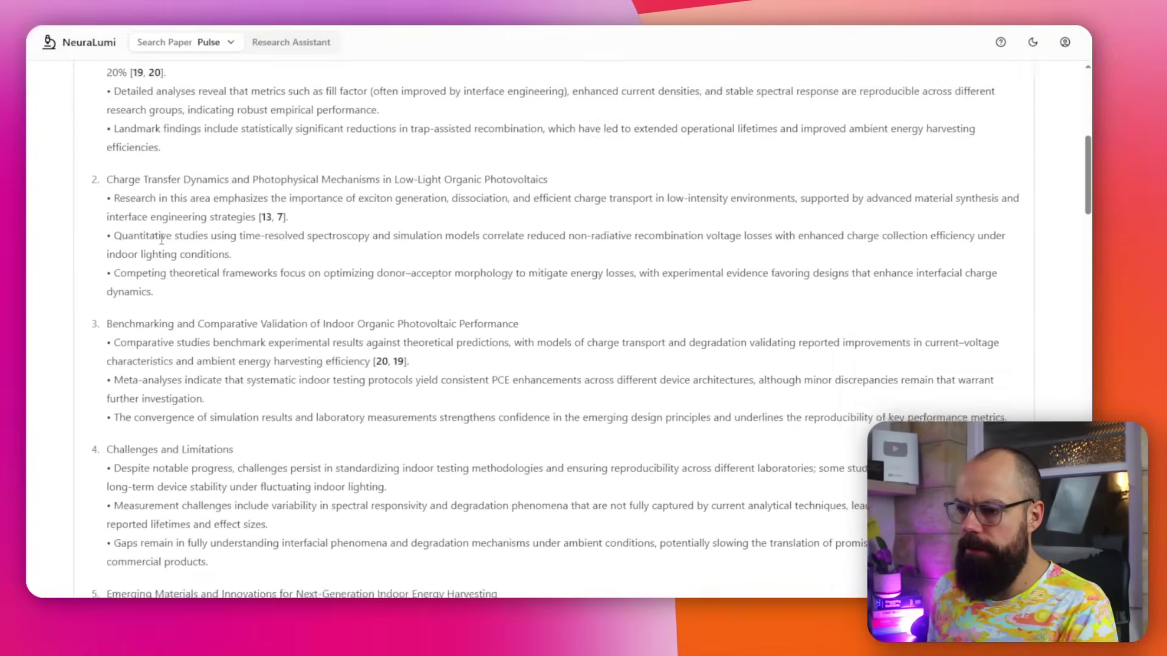
pyautogui.scroll(6, 91, 267)
# Reopen the full report and toggle its Organized References and Analysis Framework sections
pyautogui.click(75, 277)
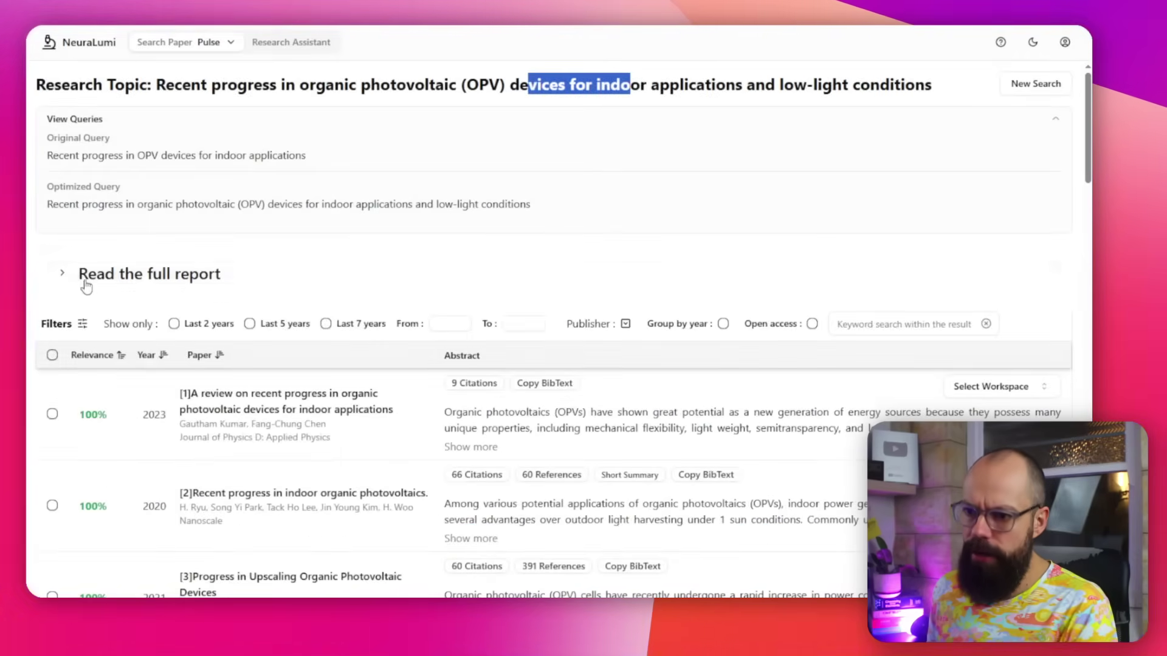
pyautogui.click(67, 279)
pyautogui.scroll(-3, 109, 281)
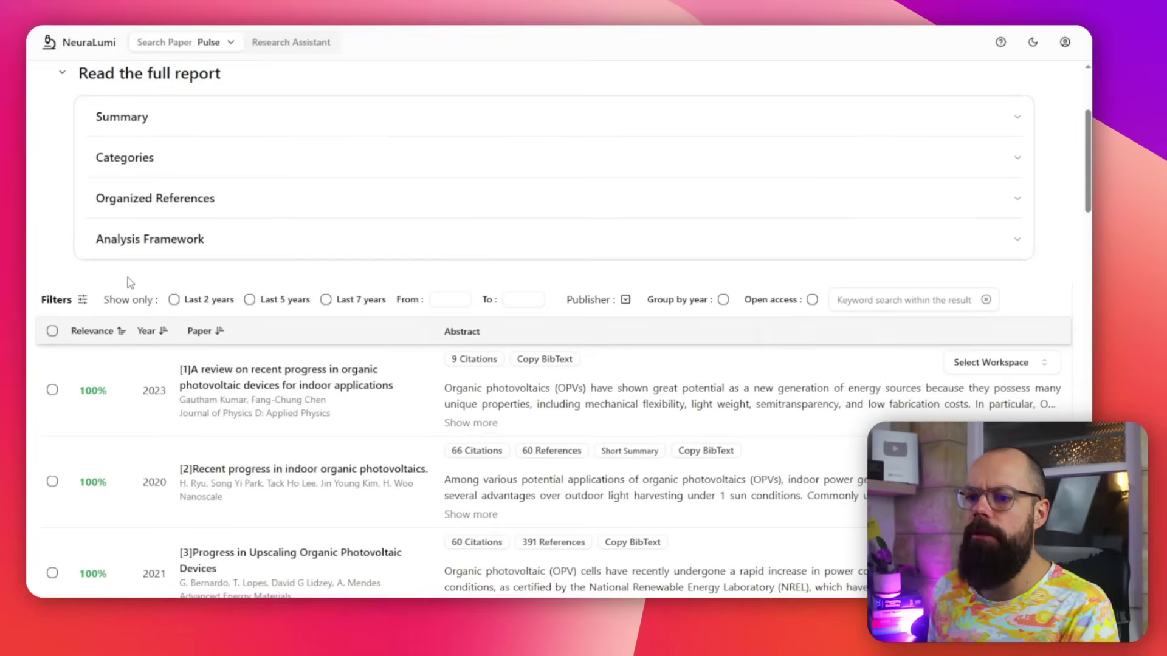
pyautogui.click(193, 200)
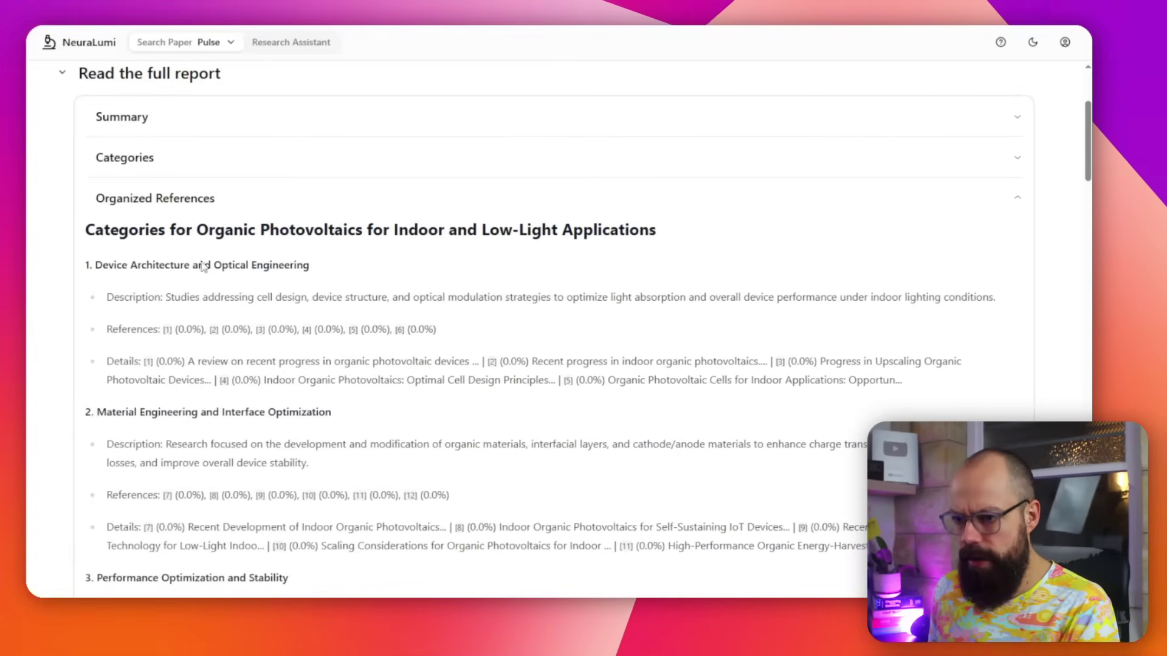
pyautogui.click(157, 200)
pyautogui.click(151, 254)
pyautogui.click(157, 240)
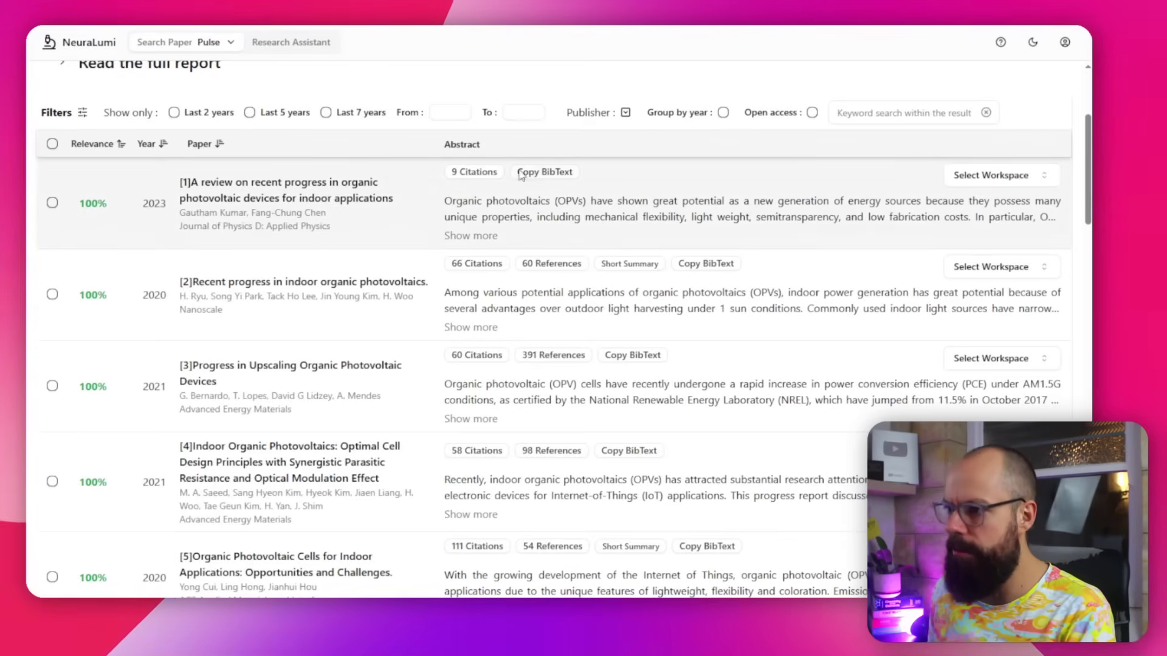
pyautogui.scroll(-20, 608, 220)
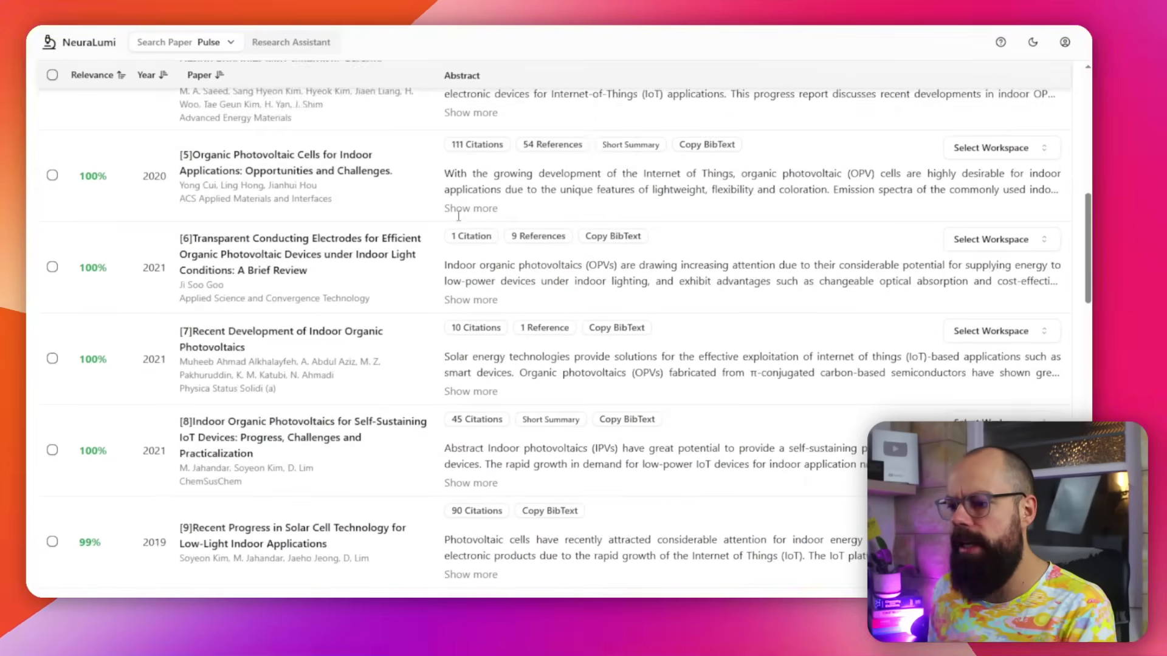
pyautogui.scroll(20, 451, 225)
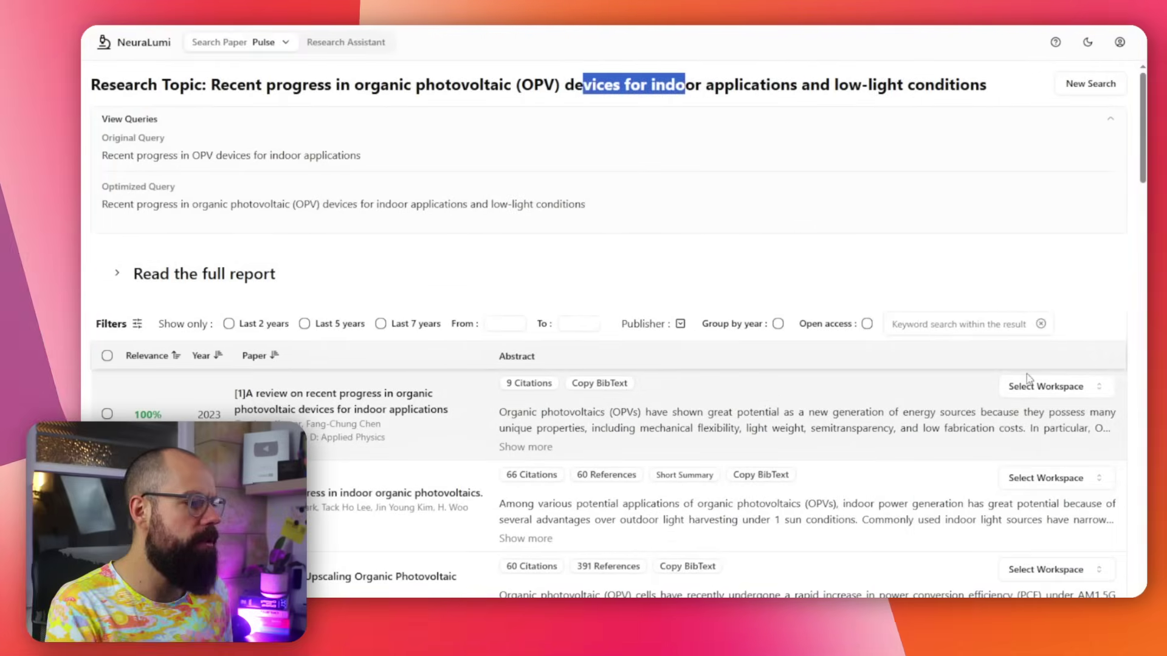
pyautogui.click(1029, 379)
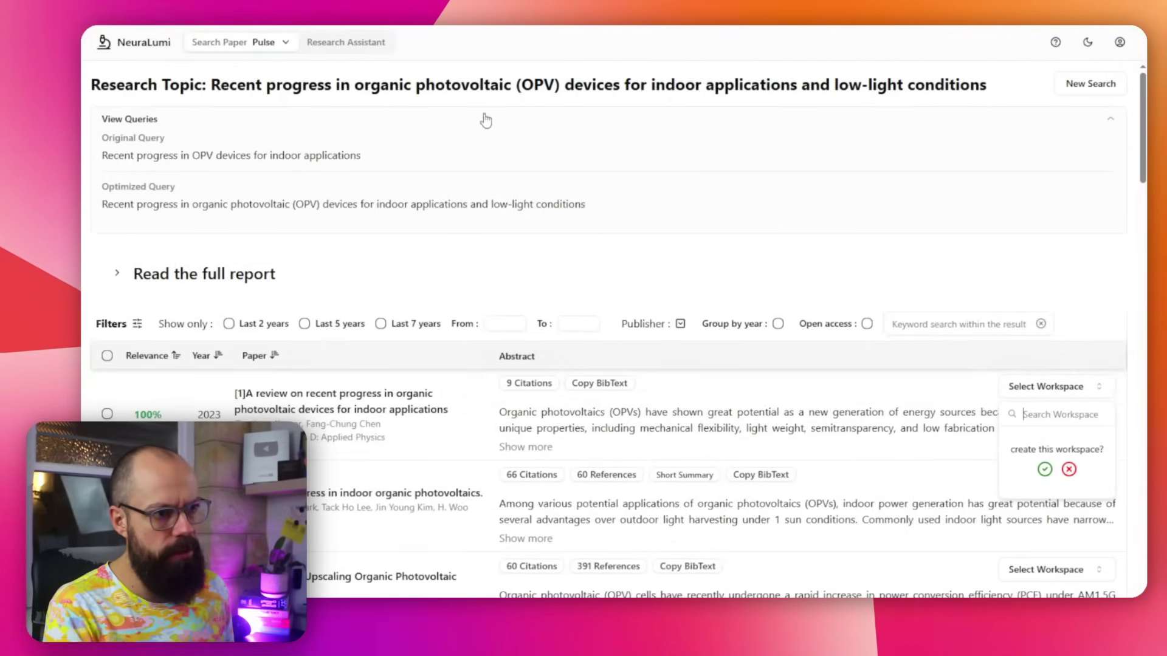
pyautogui.click(345, 43)
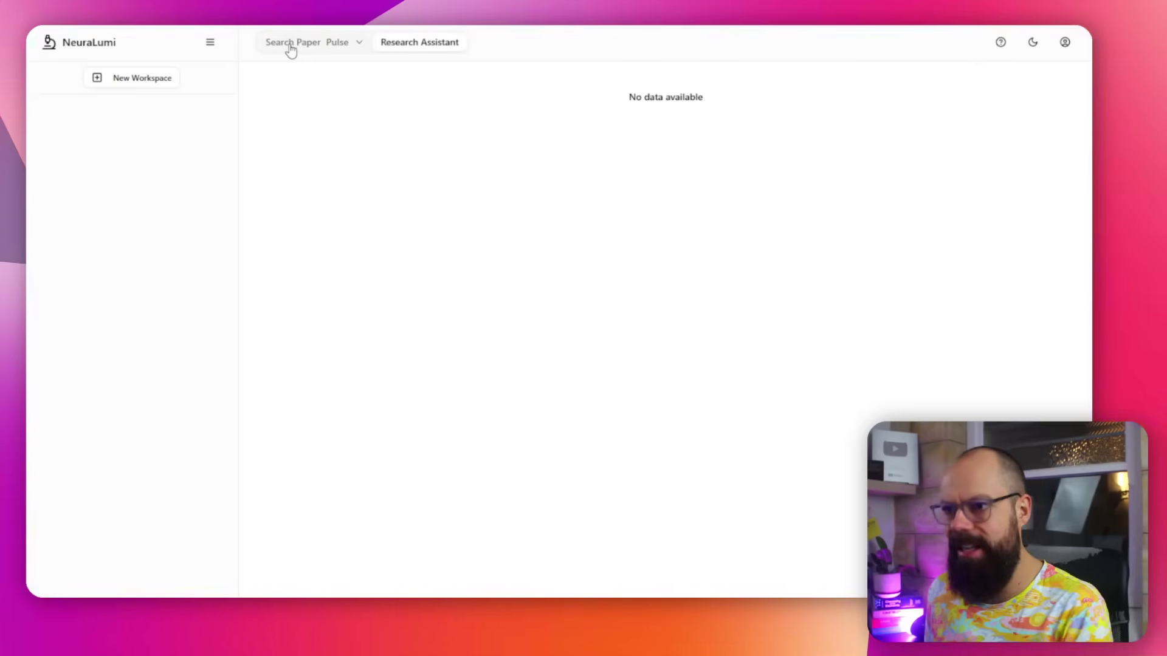
pyautogui.click(280, 48)
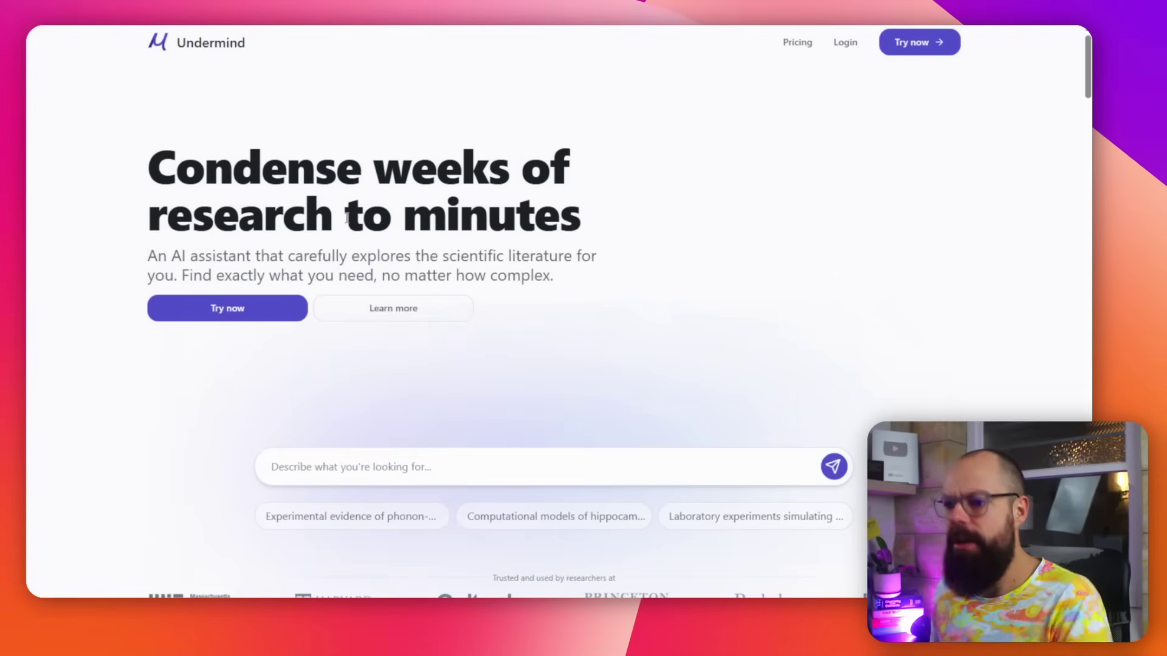
# Switch to the browser tab running the Undermind Research Assistant
pyautogui.scroll(-2, 401, 238)
pyautogui.hotkey('ctrl', 'Tab')
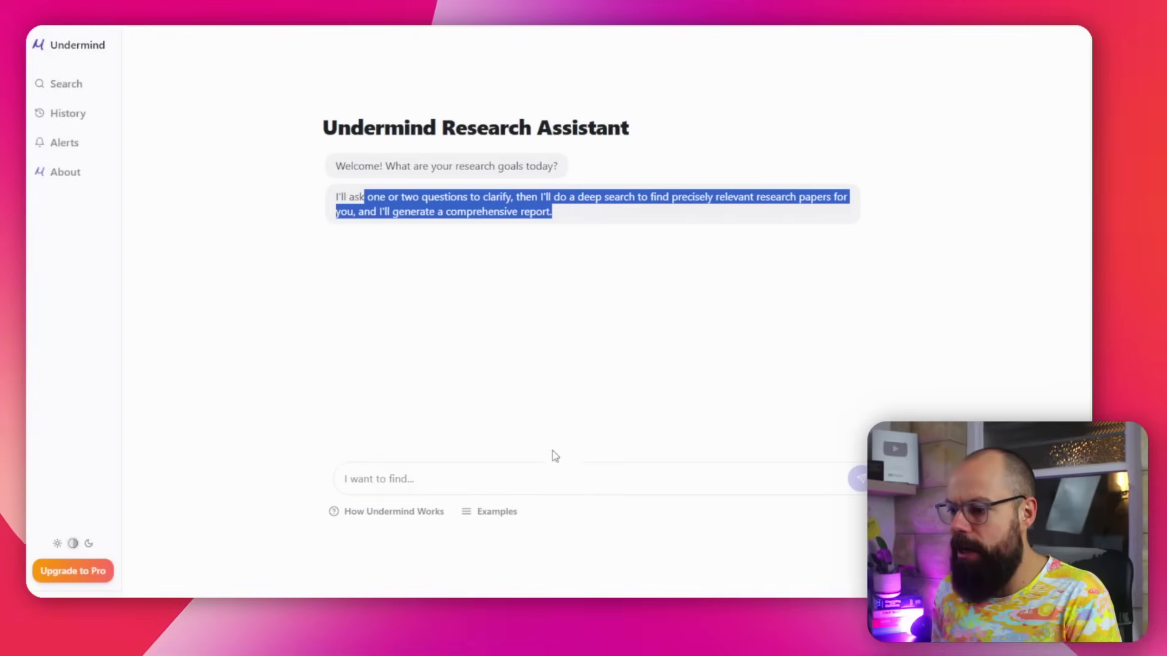
# Ask the assistant about 'OPV devices' and review its clarifying questions on focus and performance metrics
pyautogui.click(552, 478)
pyautogui.write('OPV devices')
pyautogui.press('Return')
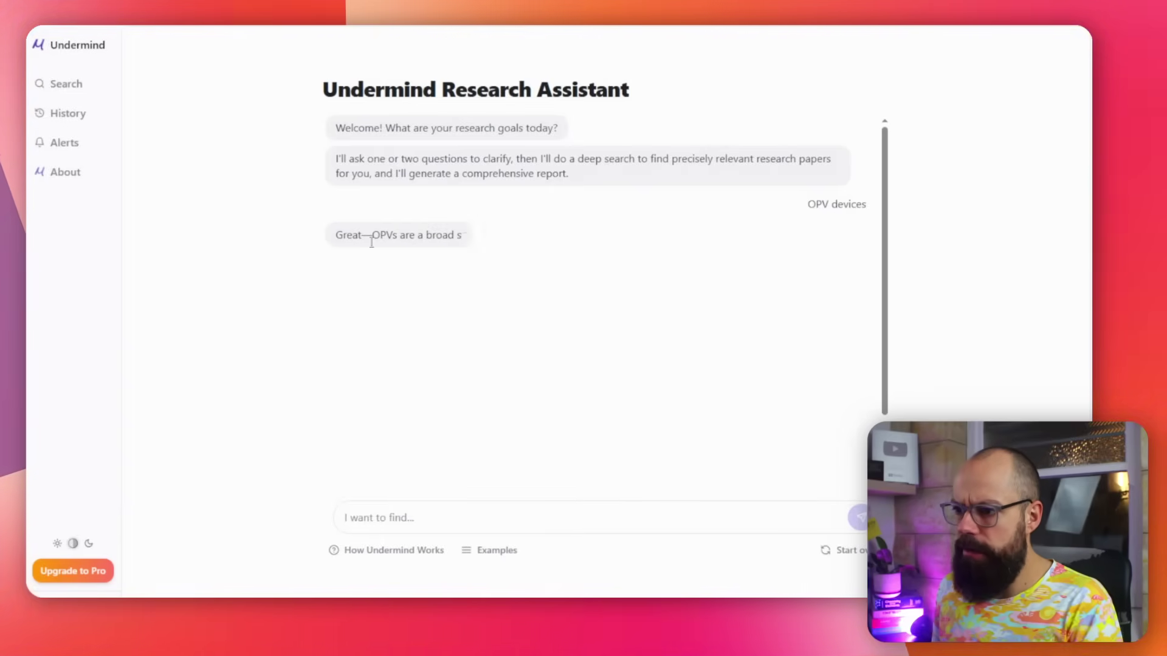
pyautogui.moveTo(369, 277); pyautogui.dragTo(478, 331)
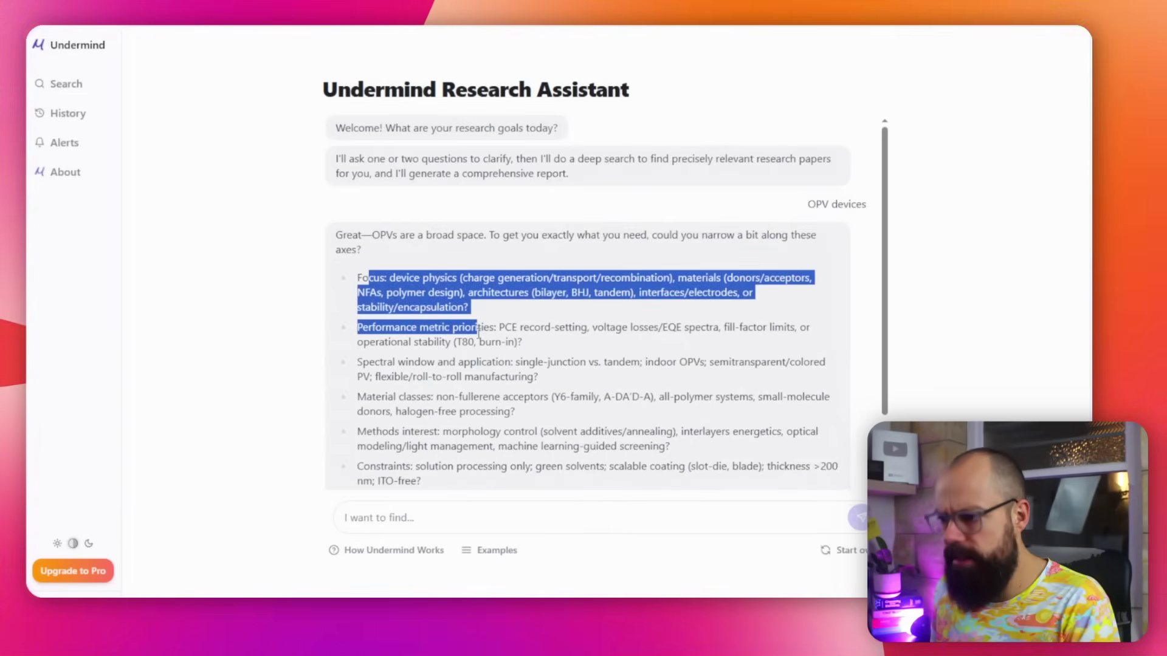
pyautogui.scroll(-3, 477, 335)
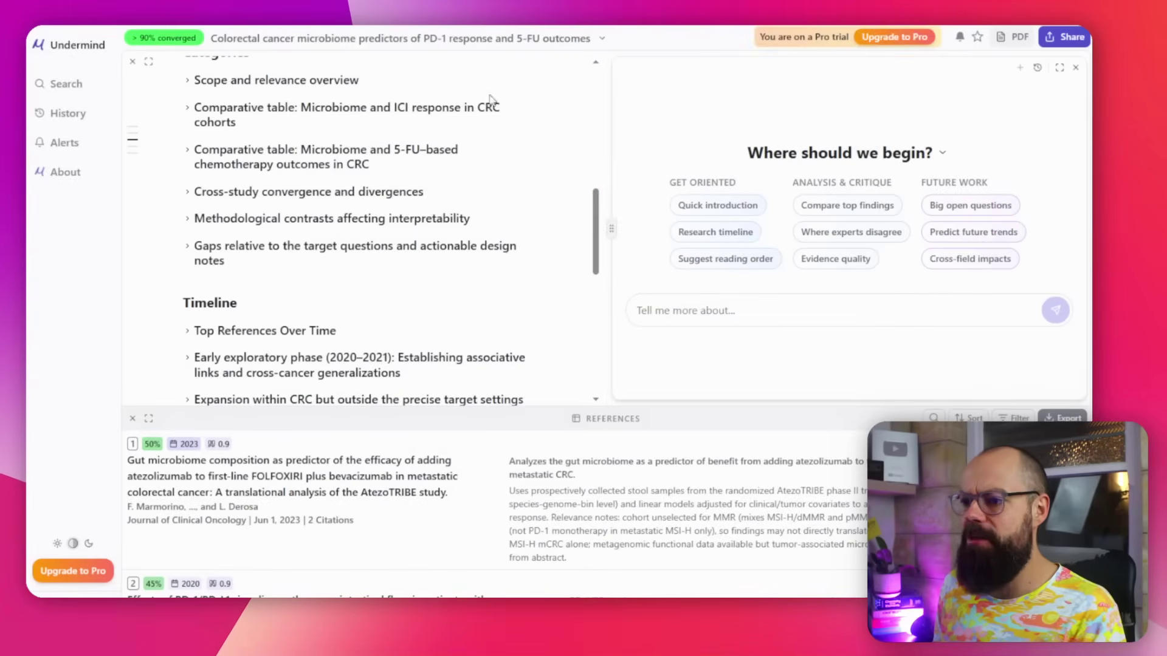
# Expand the colorectal cancer microbiome report to fill the window
pyautogui.scroll(10, 414, 212)
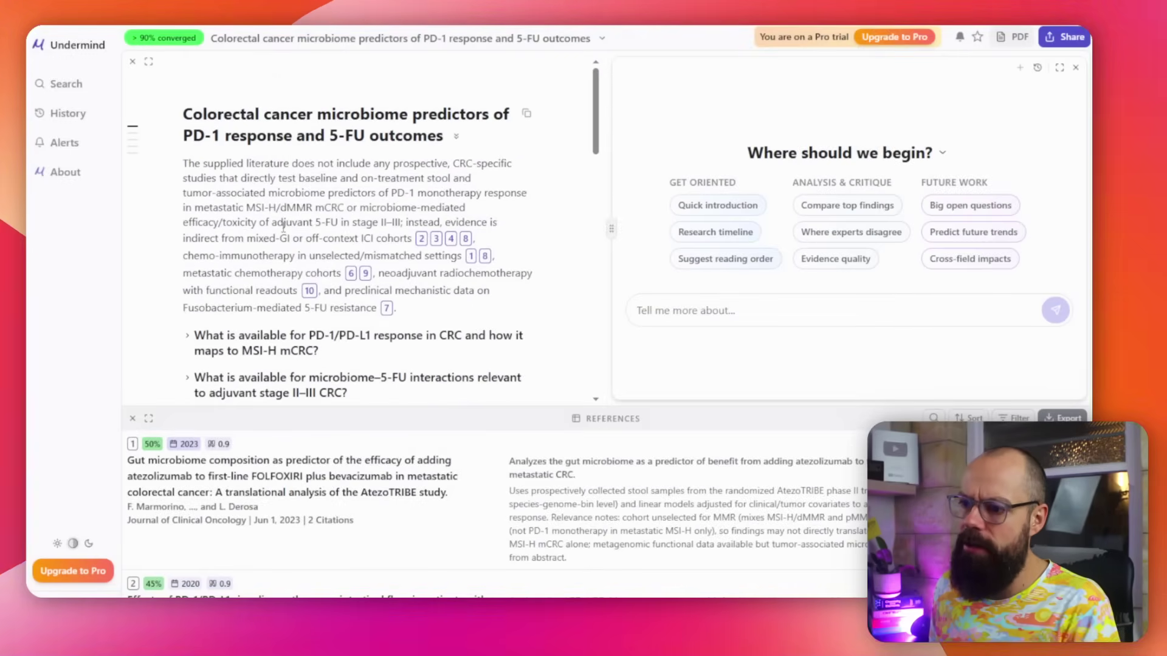
pyautogui.scroll(-10, 283, 227)
pyautogui.scroll(10, 243, 182)
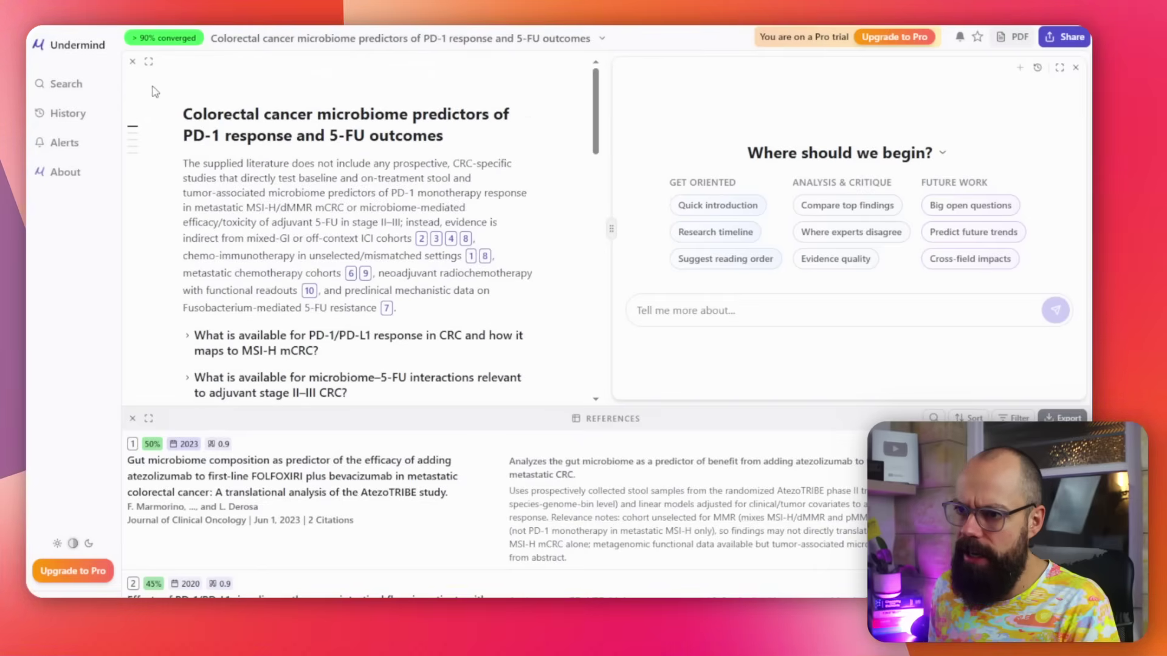
pyautogui.click(149, 62)
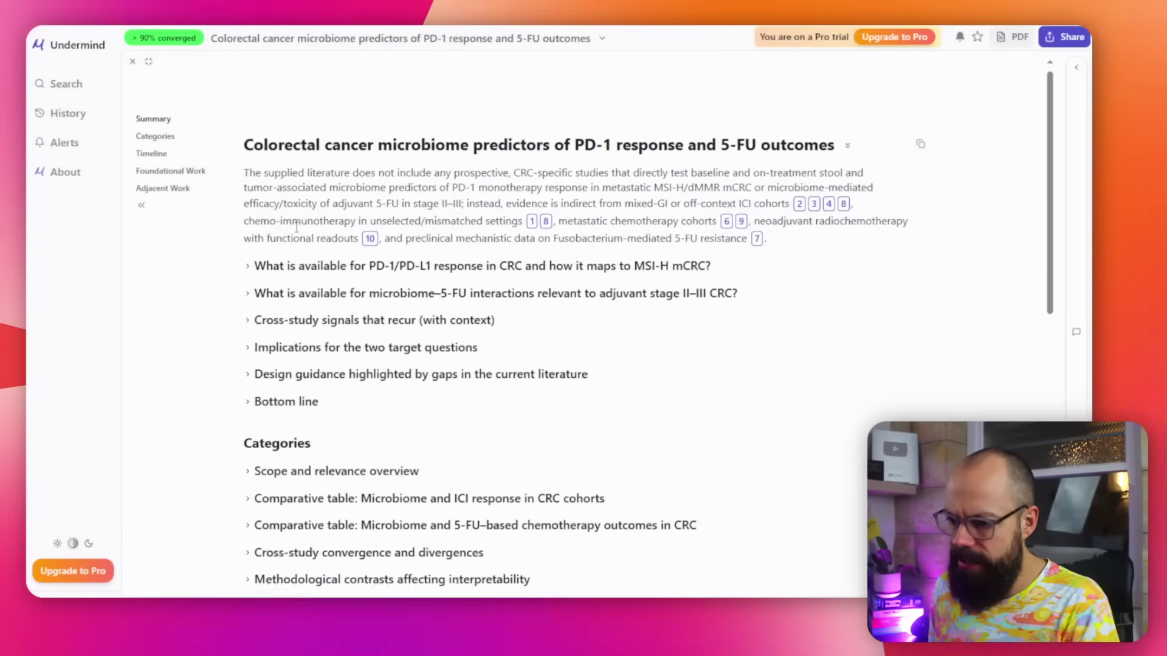
# Expand and collapse the Scope and relevance overview and the microbiome–ICI comparative table
pyautogui.scroll(-5, 286, 225)
pyautogui.click(254, 216)
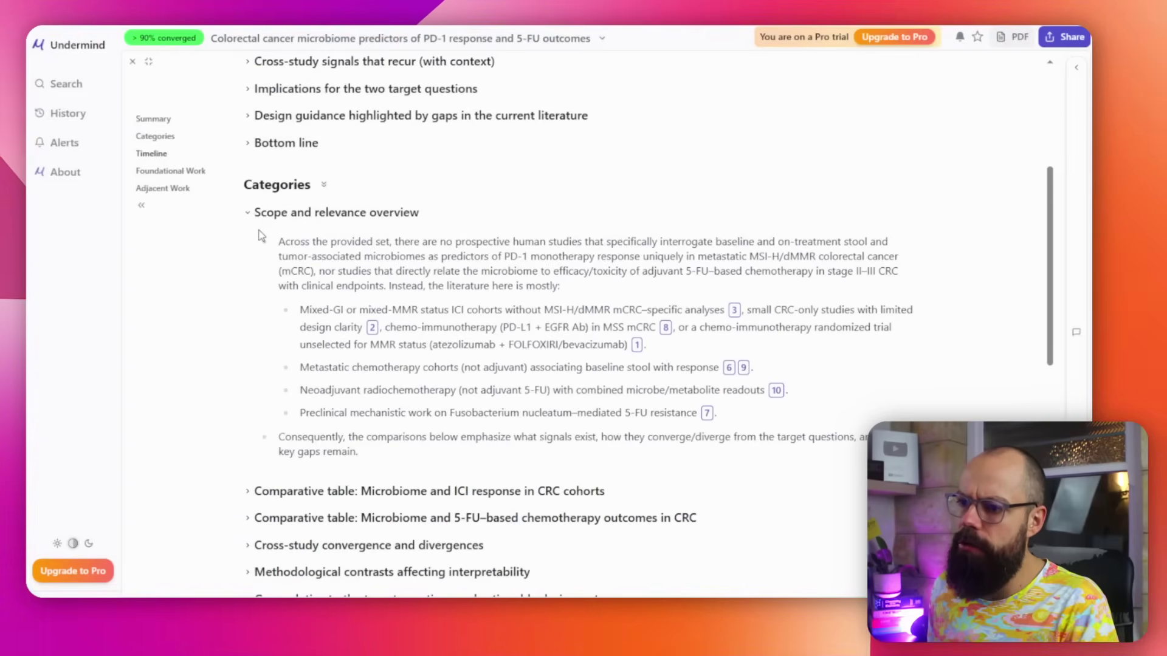
pyautogui.click(250, 216)
pyautogui.click(246, 240)
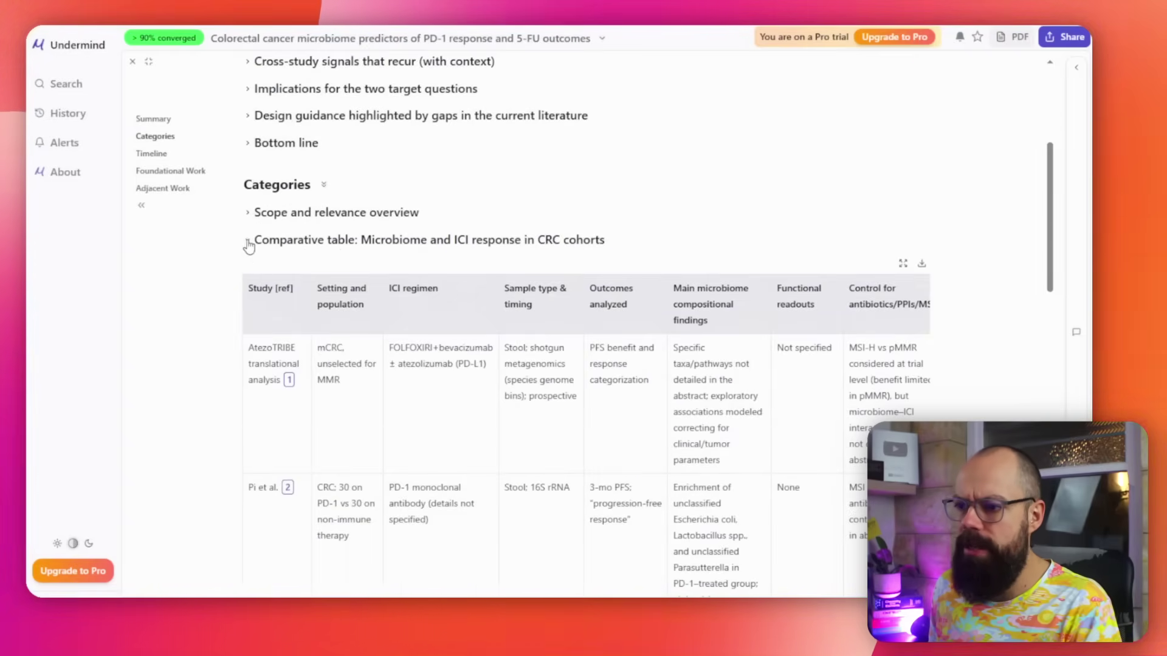
pyautogui.click(248, 241)
pyautogui.scroll(-3, 250, 250)
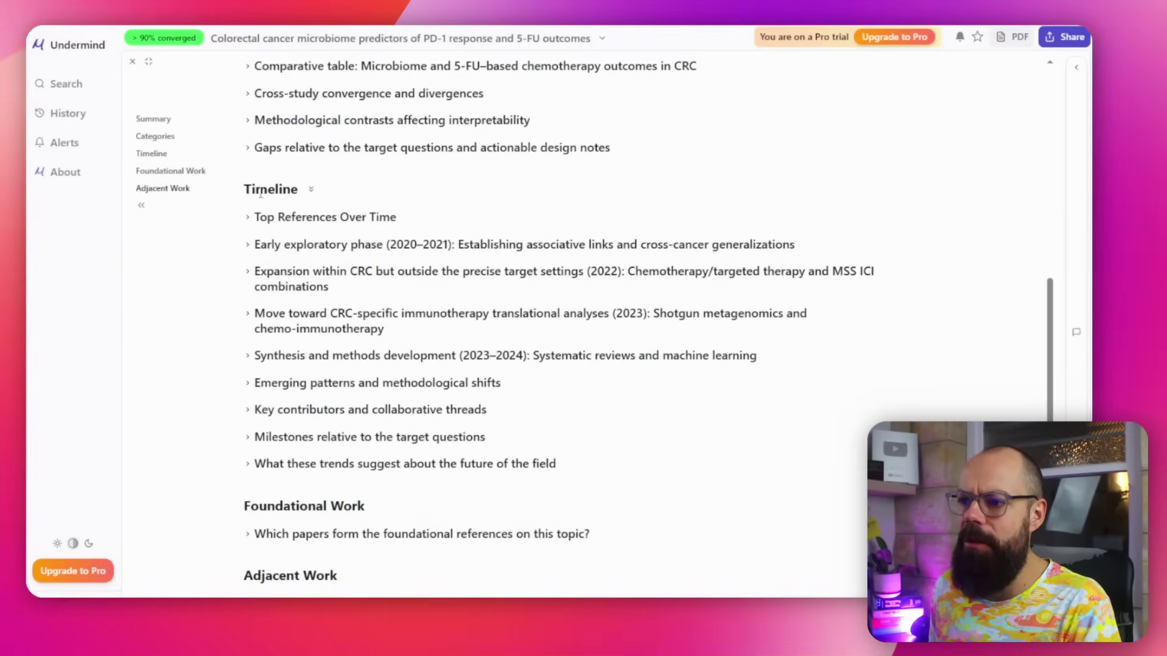
# Open the Top References Over Time chart and preview papers on its timeline chips
pyautogui.click(249, 218)
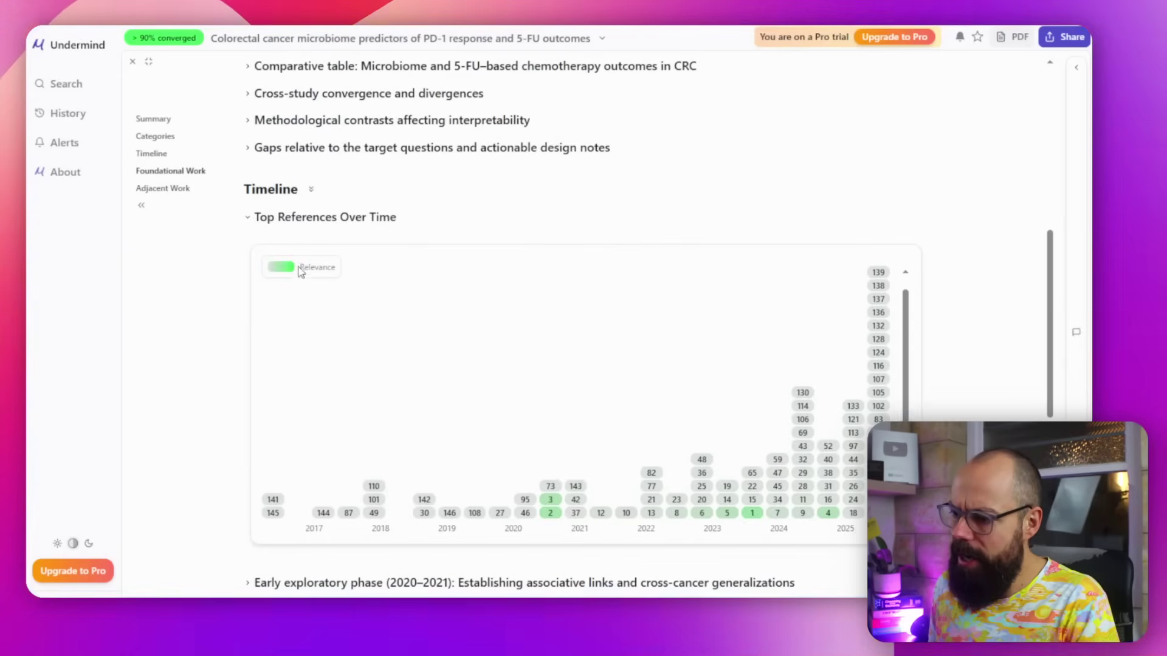
pyautogui.scroll(-2, 300, 272)
pyautogui.moveTo(459, 378)
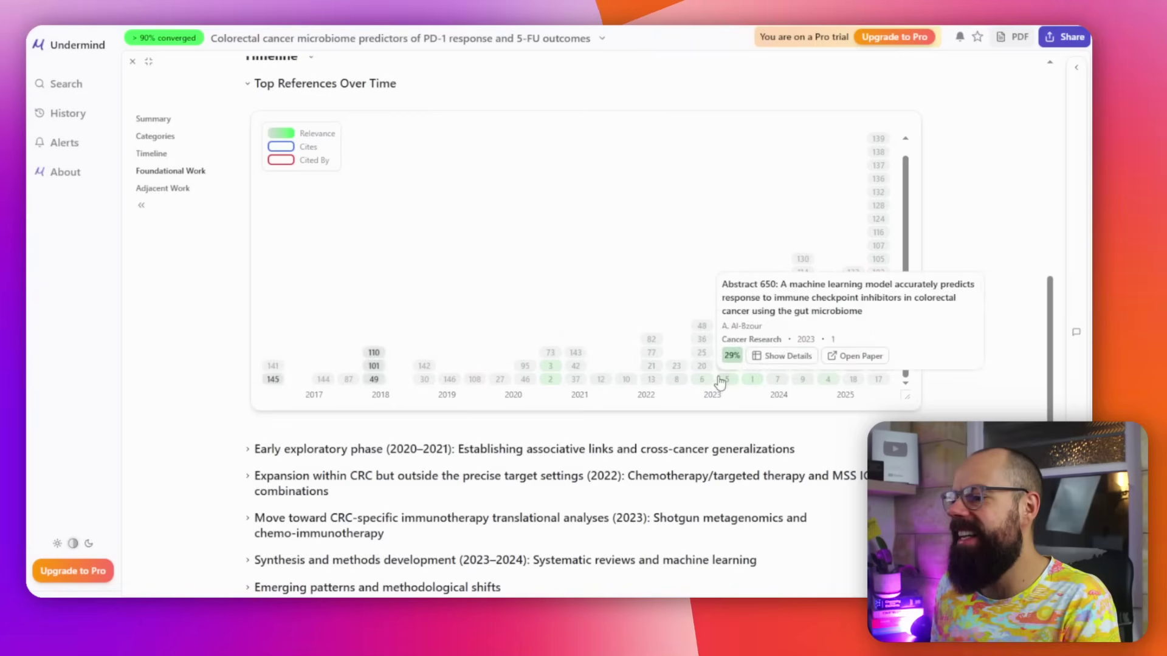
pyautogui.moveTo(372, 384)
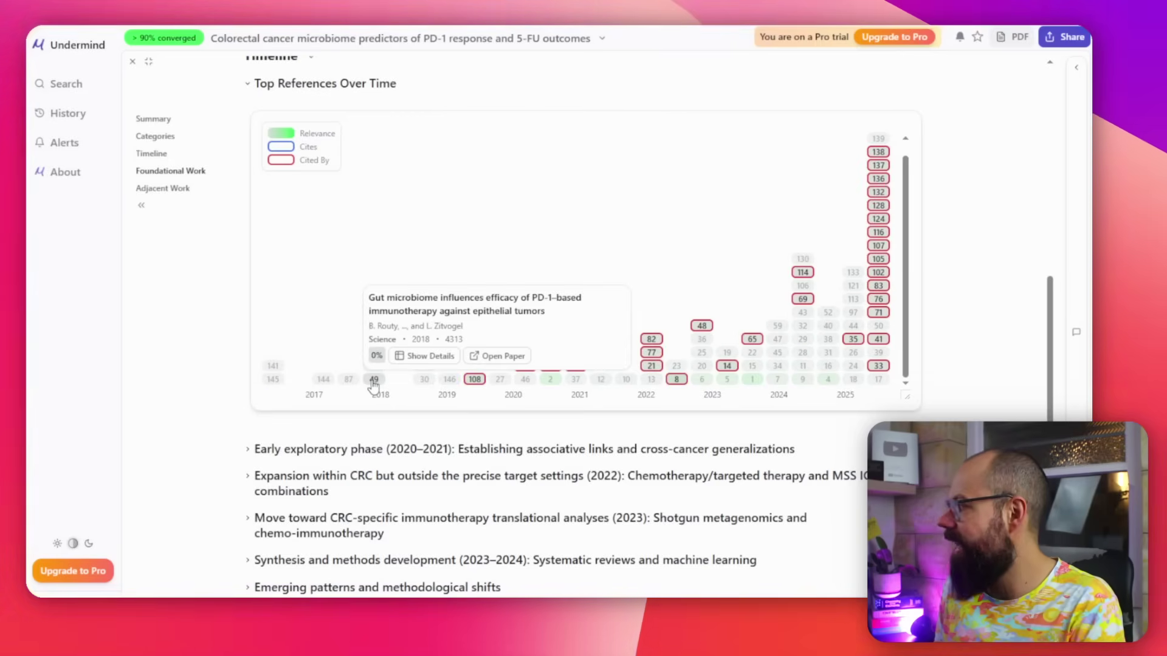
pyautogui.moveTo(425, 384)
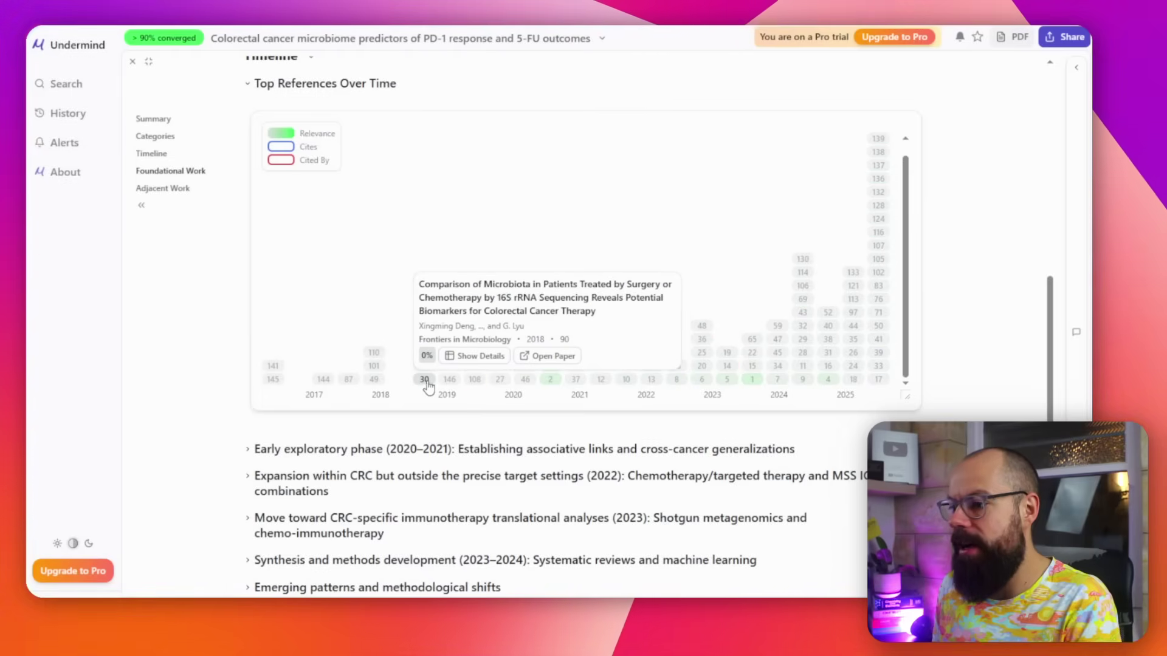
pyautogui.moveTo(481, 386)
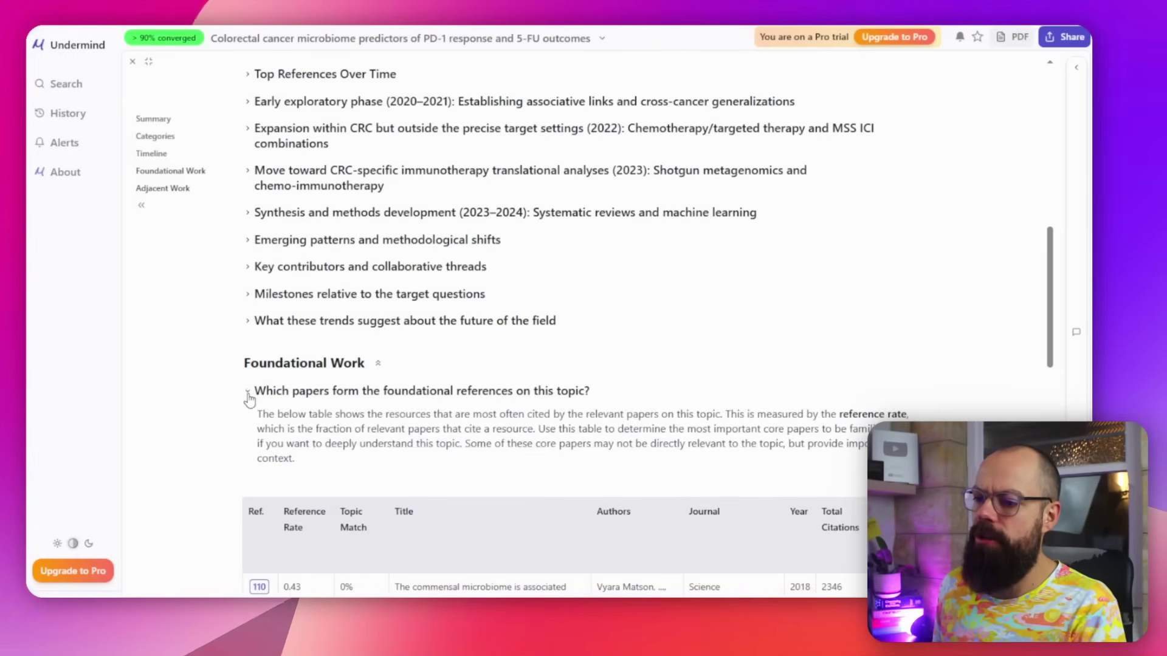
pyautogui.scroll(-6, 329, 377)
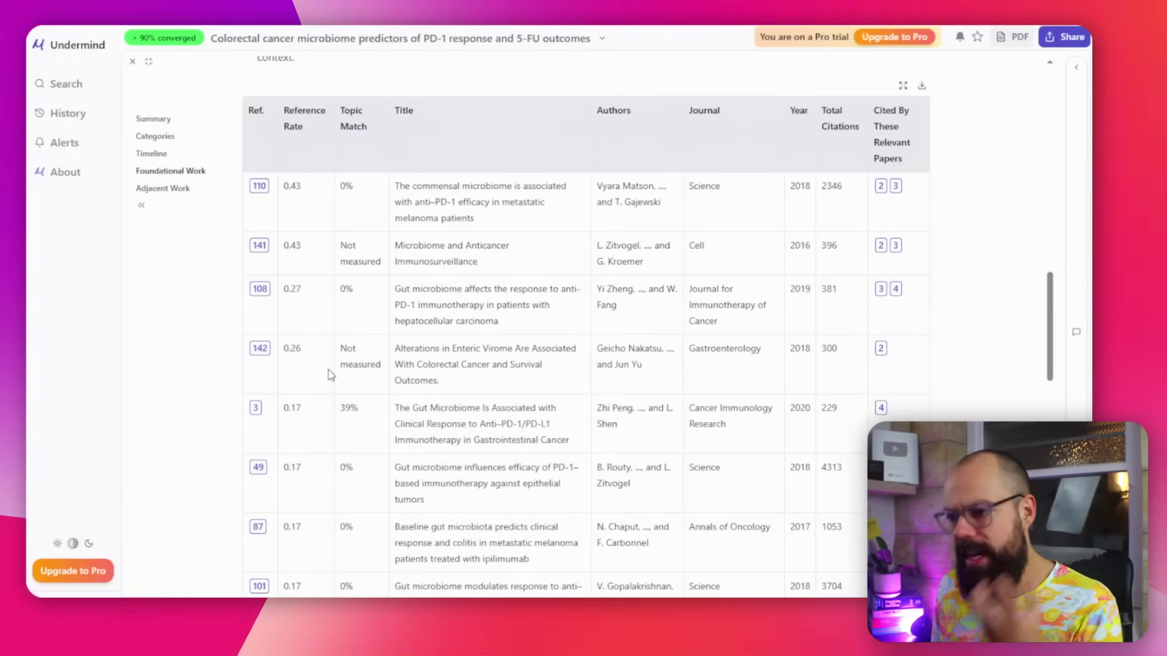
pyautogui.scroll(6, 332, 375)
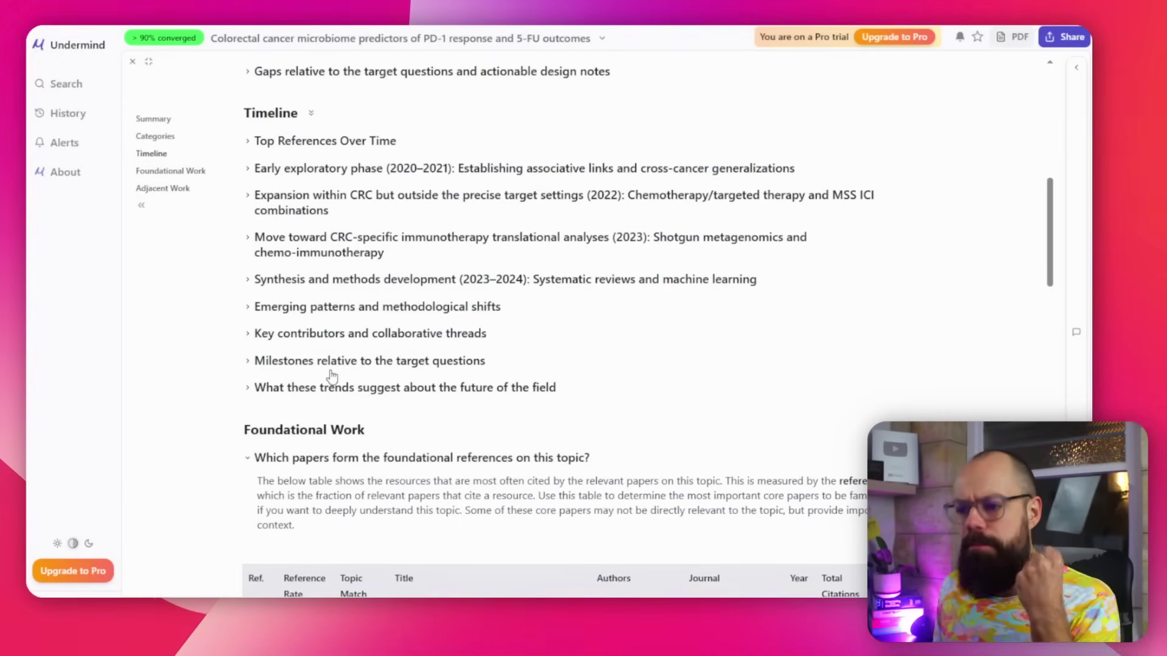
# Collapse the foundational table, show a widened chat beside the report, and prefill 'Compare top findings'
pyautogui.click(246, 467)
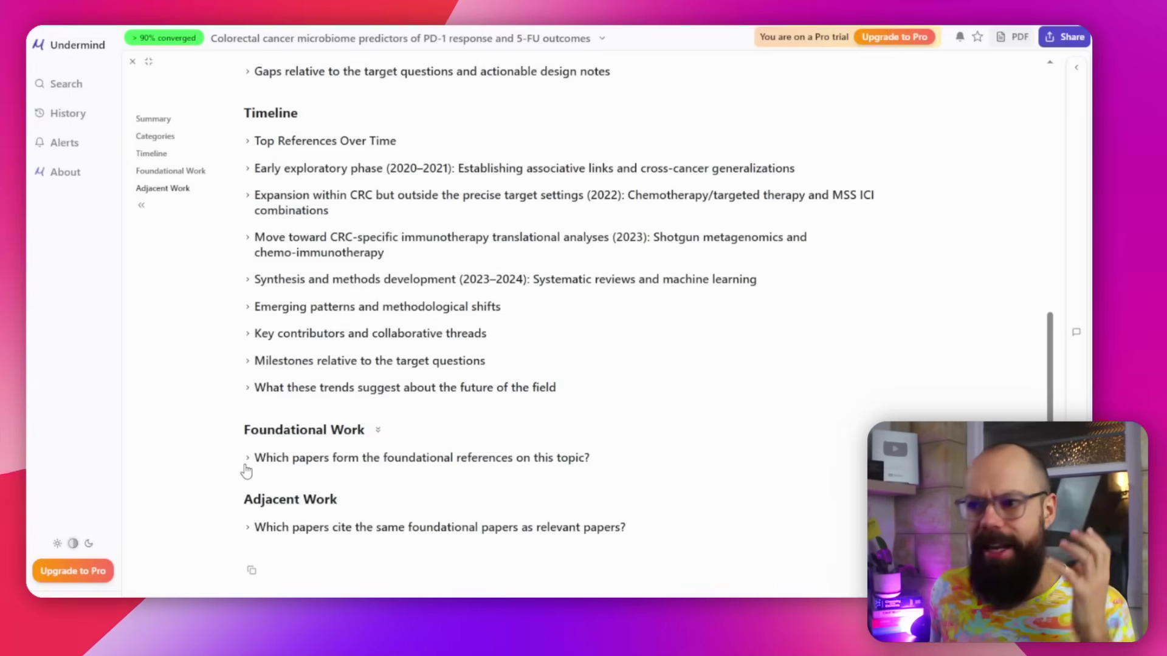
pyautogui.click(148, 61)
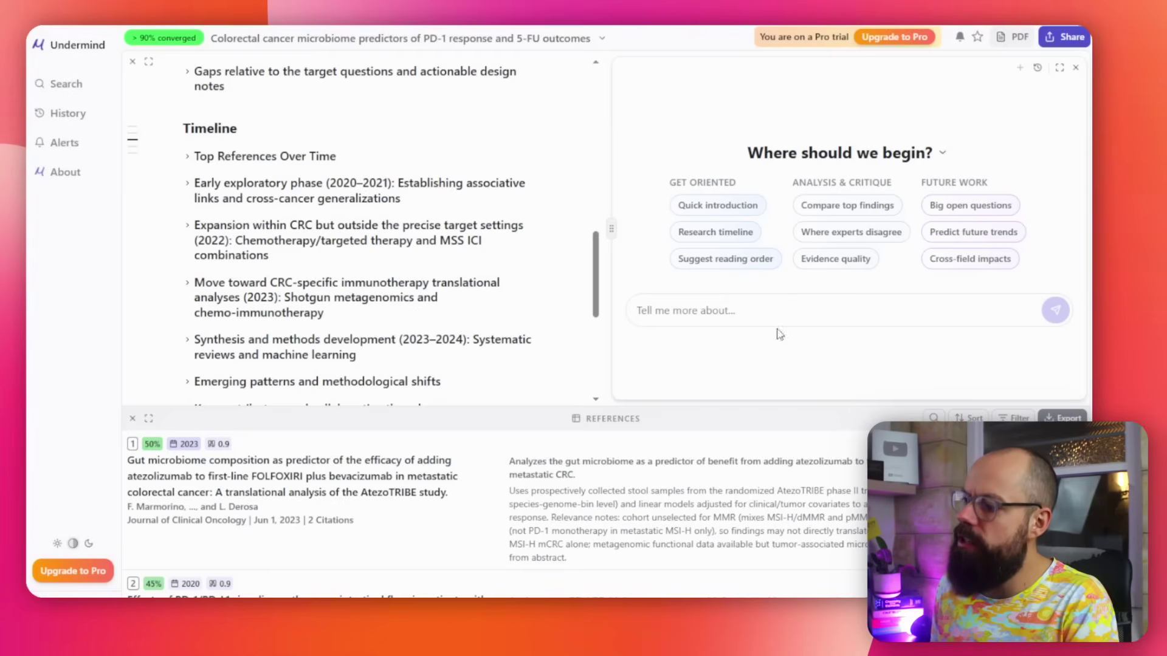
pyautogui.moveTo(614, 243); pyautogui.dragTo(514, 243)
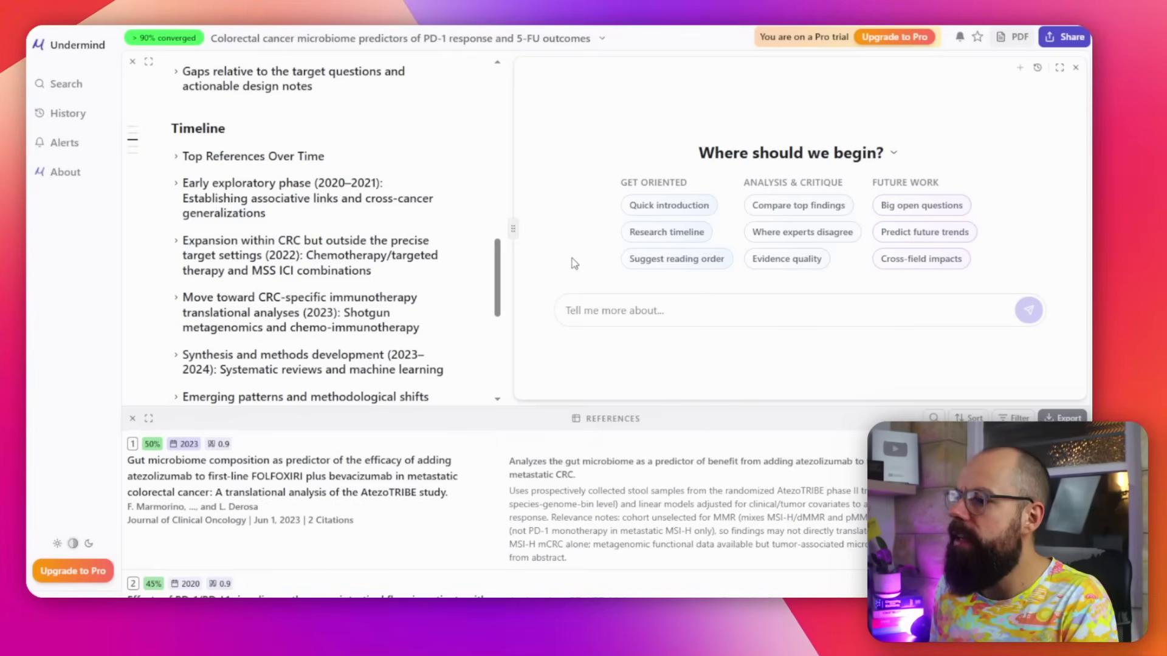
pyautogui.click(784, 206)
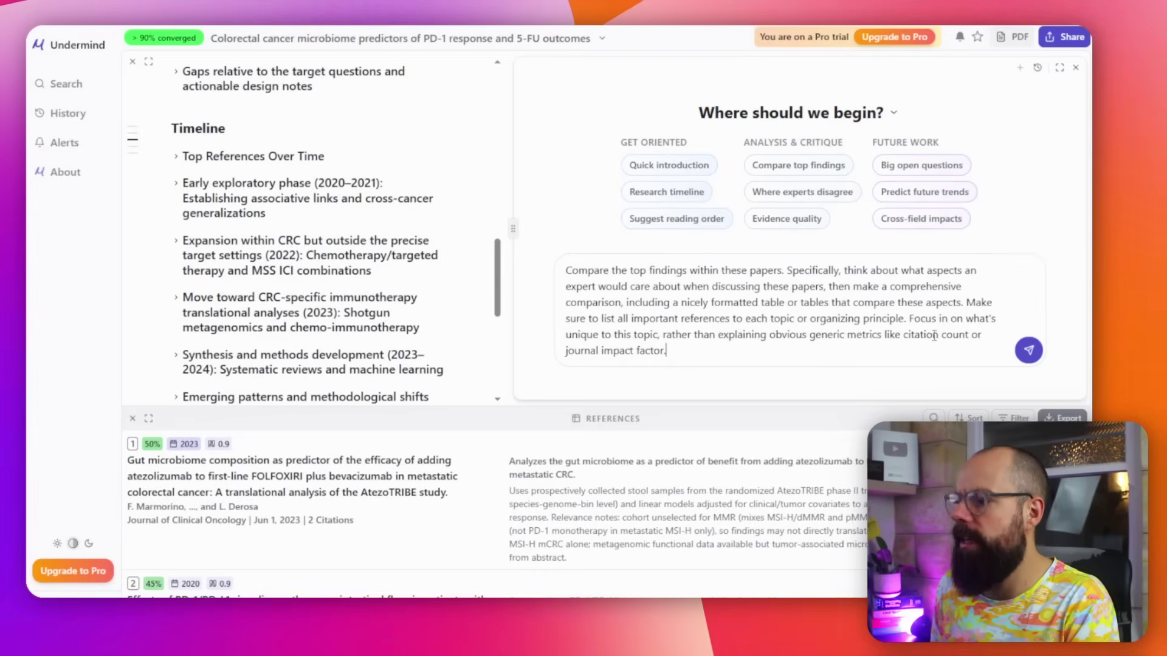
# Submit the 'Compare top findings' prompt to the assistant
pyautogui.click(1027, 351)
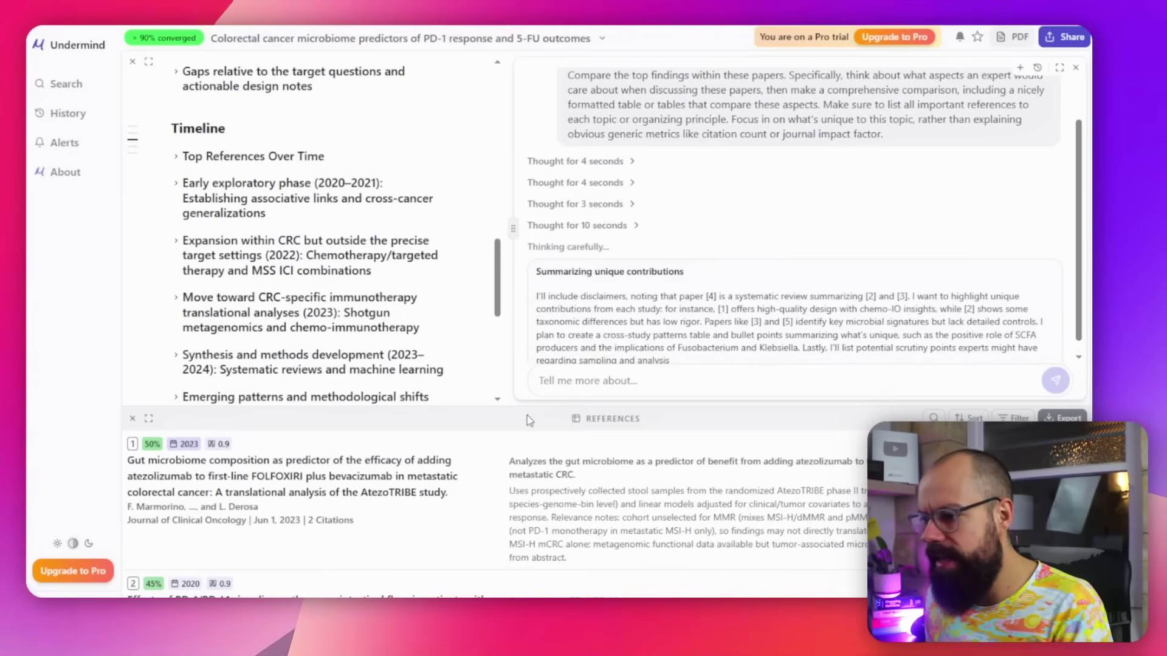
# Enlarge the references list, toggle the first paper's abstract and relevance, then shrink it again
pyautogui.moveTo(529, 403); pyautogui.dragTo(530, 164)
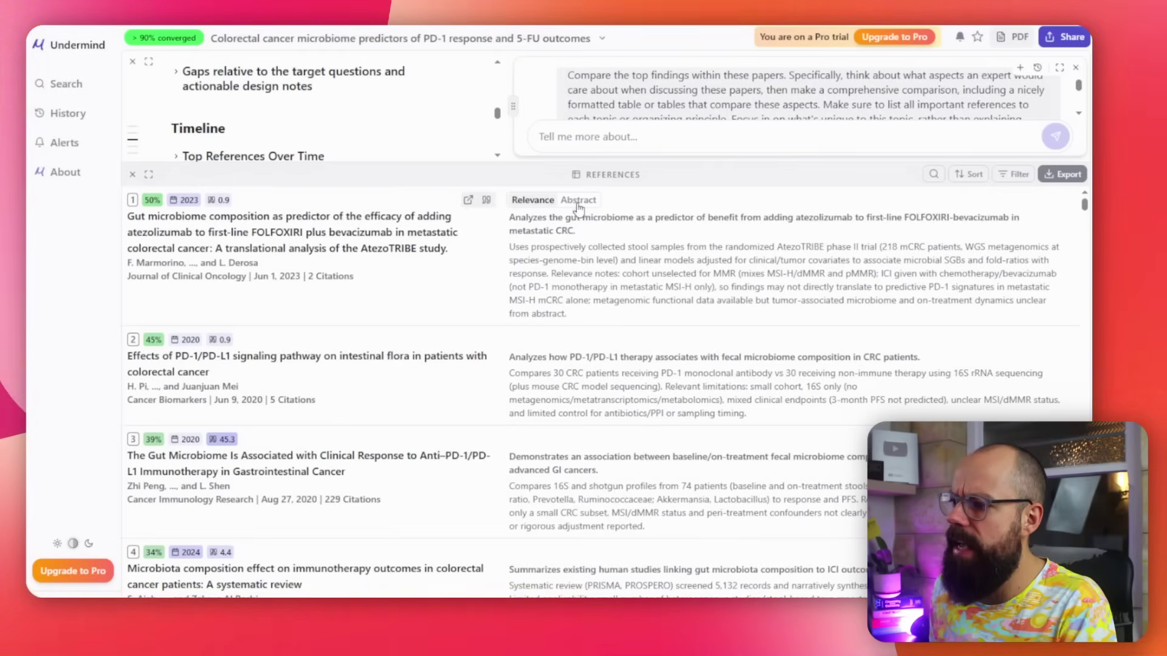
pyautogui.click(578, 201)
pyautogui.click(532, 202)
pyautogui.scroll(-20, 558, 275)
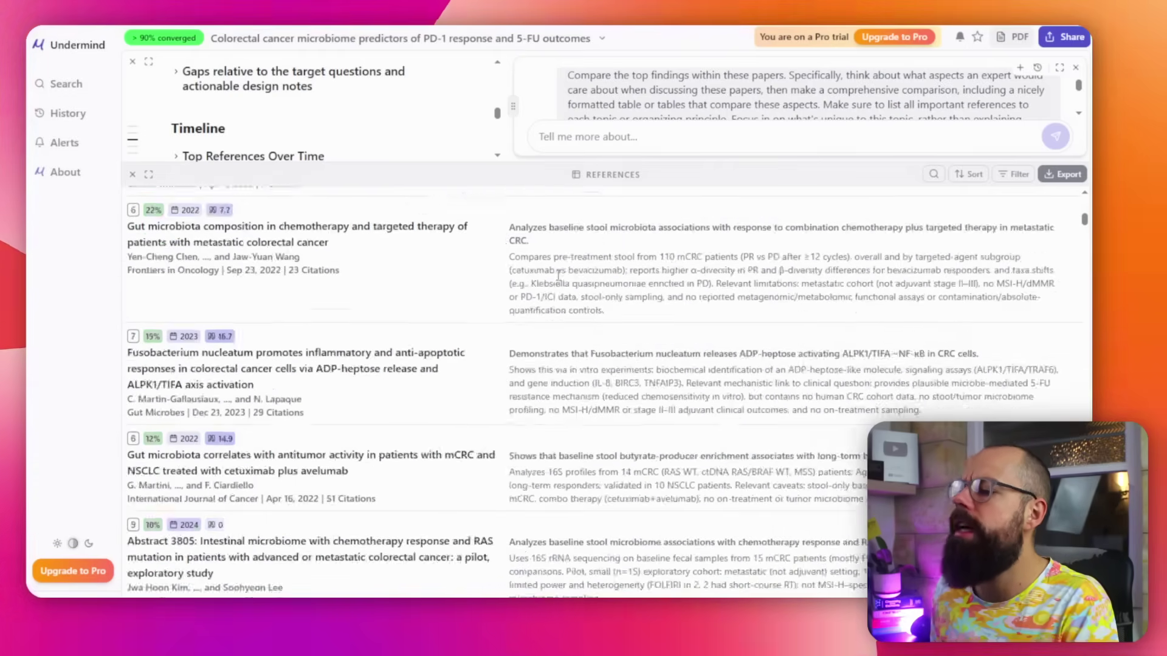
pyautogui.scroll(20, 560, 284)
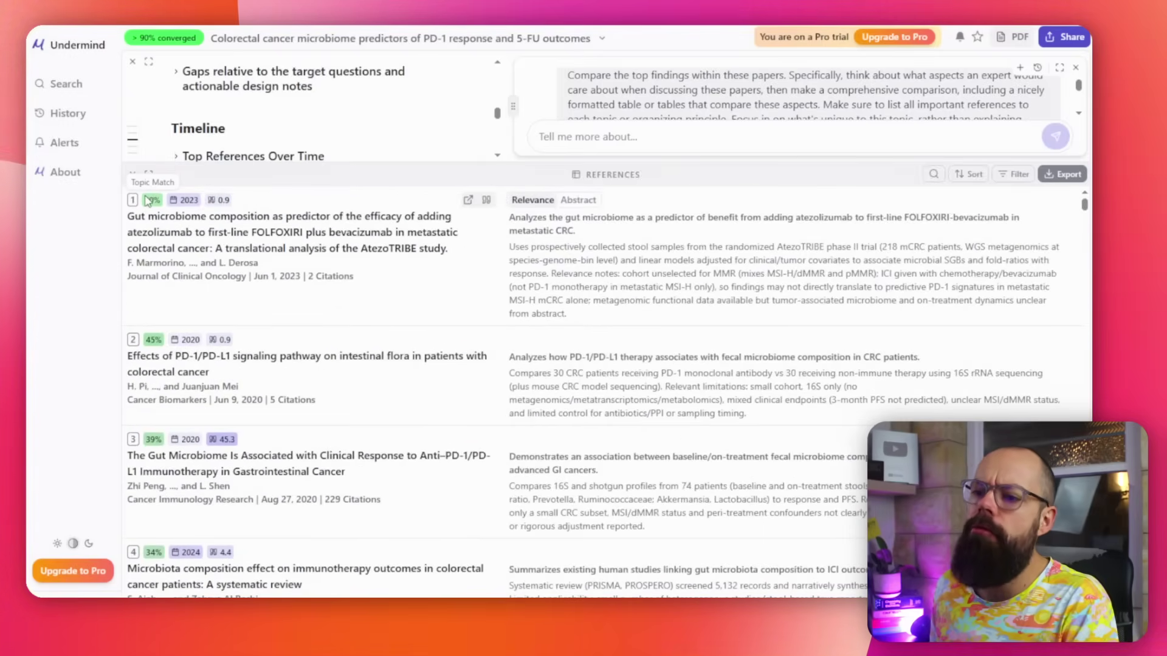
pyautogui.moveTo(465, 162); pyautogui.dragTo(608, 488)
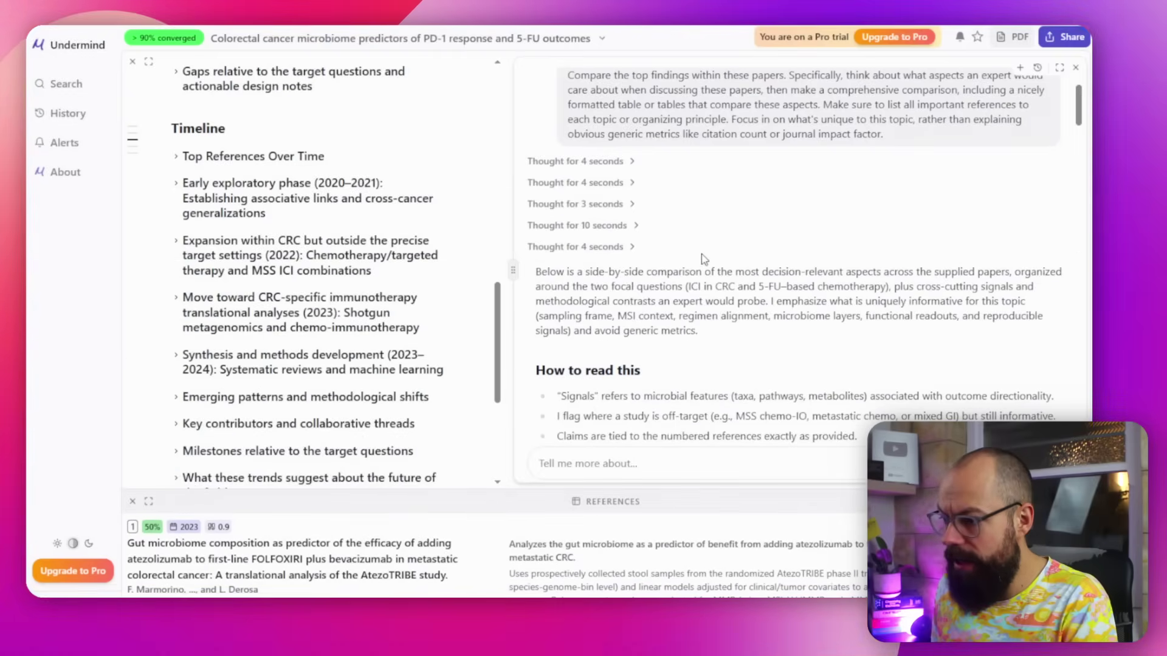
# Scroll through the assistant's comparison sections A to F, down to each paper's unique contribution
pyautogui.scroll(-3, 705, 254)
pyautogui.scroll(-5, 611, 216)
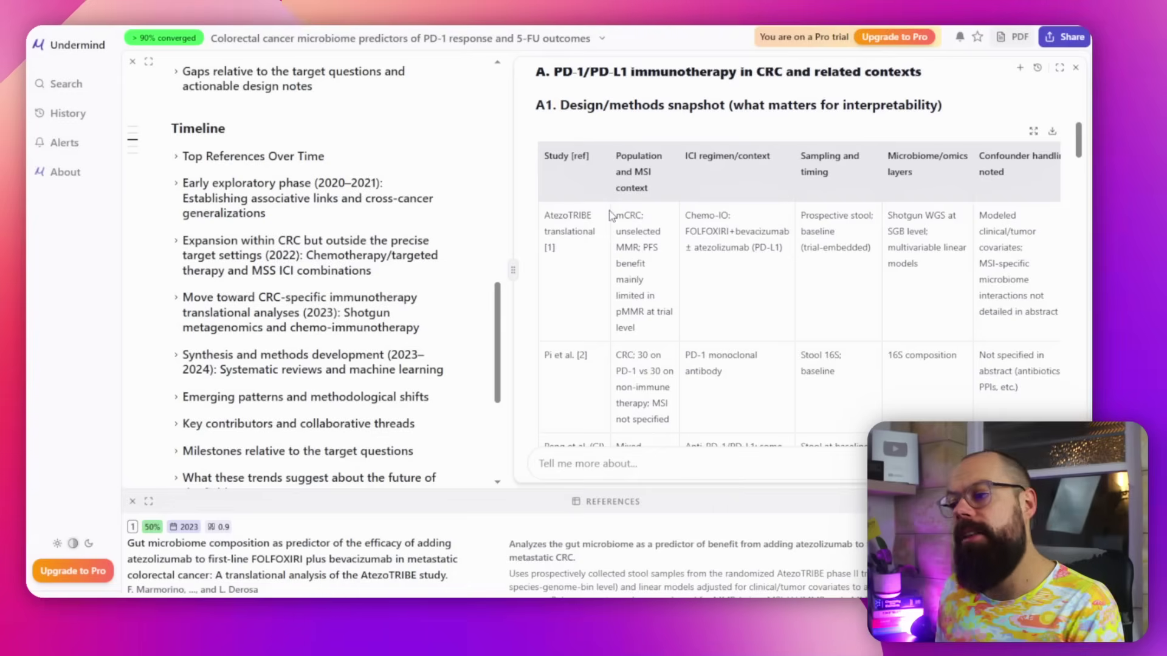
pyautogui.scroll(-15, 617, 222)
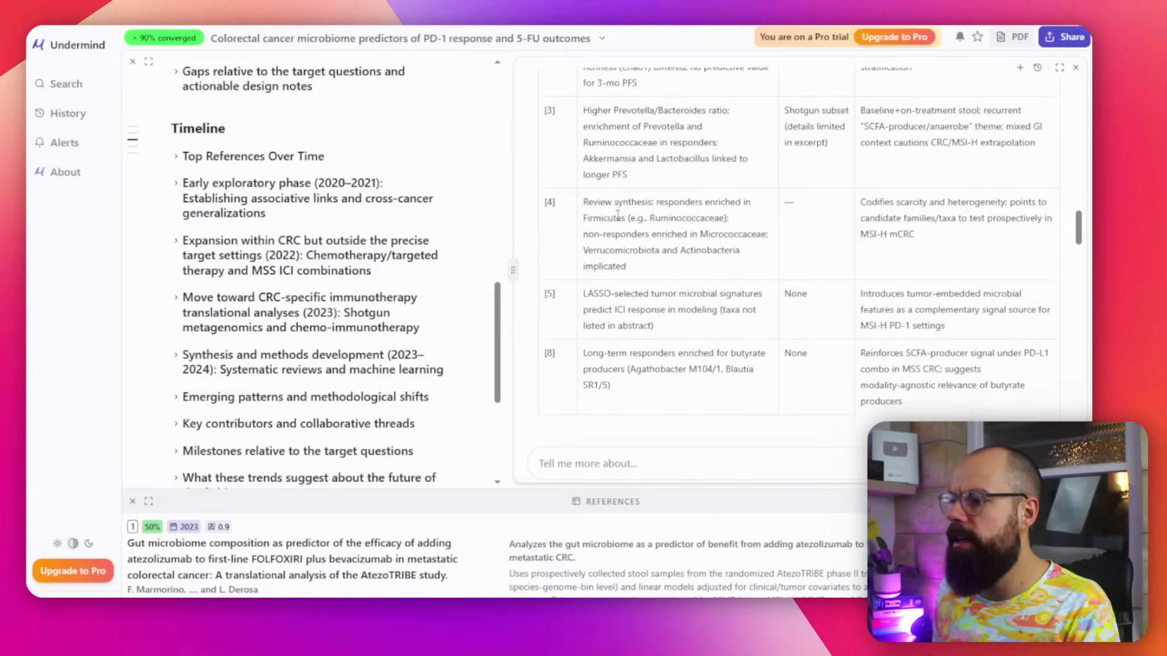
pyautogui.scroll(-20, 619, 220)
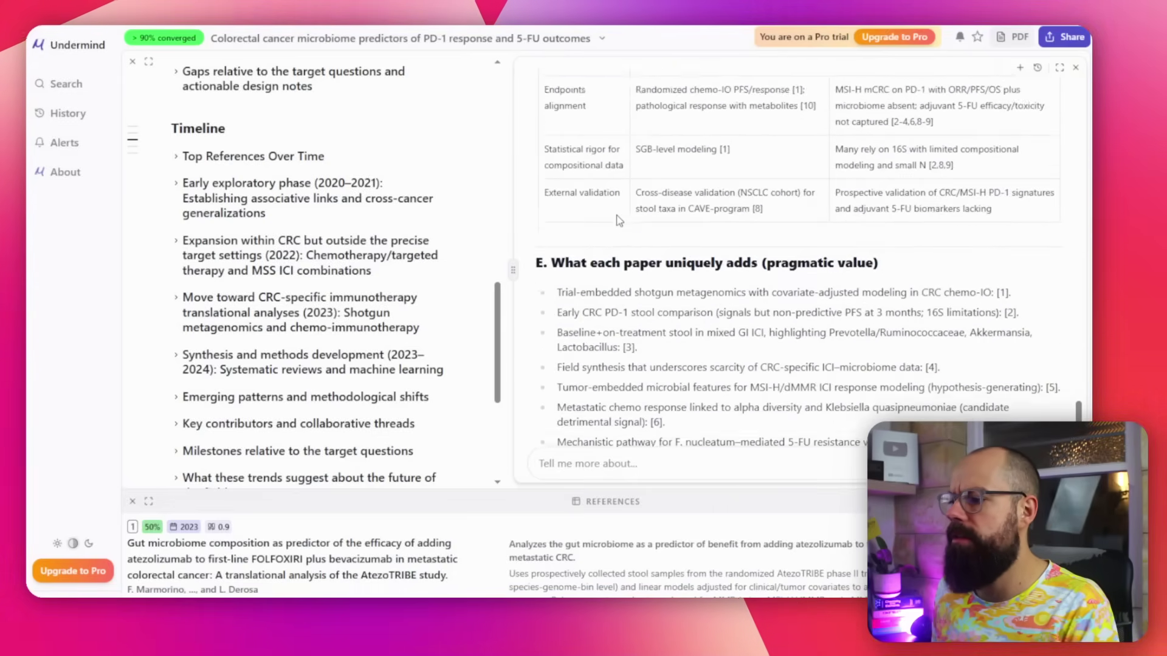
pyautogui.scroll(-3, 643, 233)
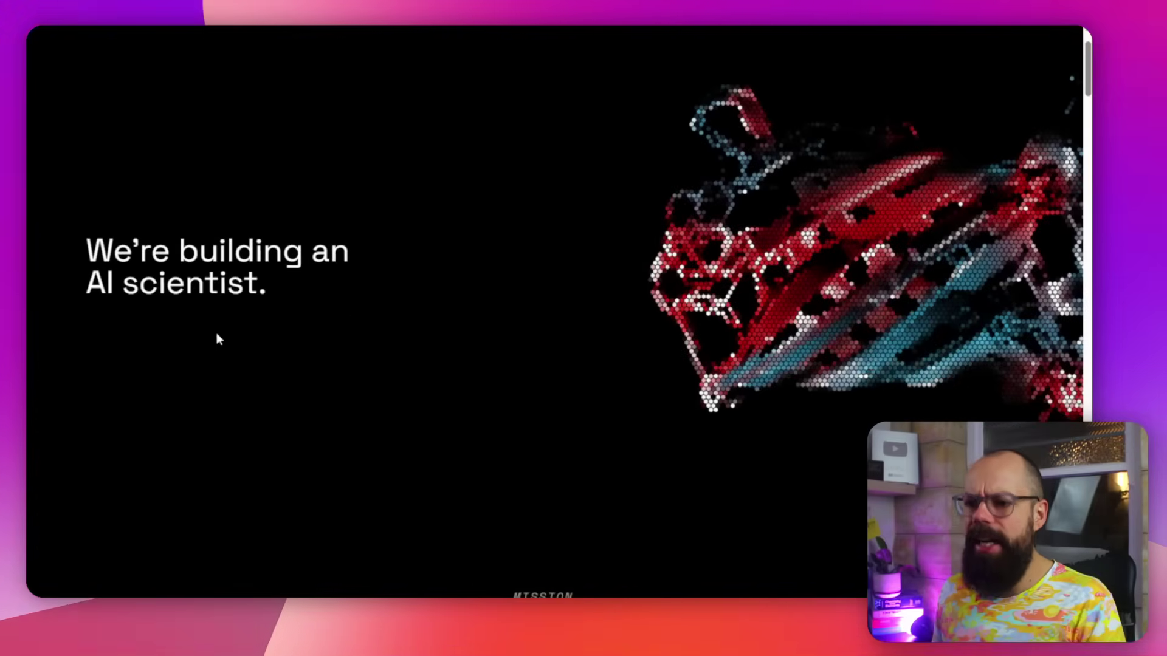
pyautogui.scroll(-1, 289, 310)
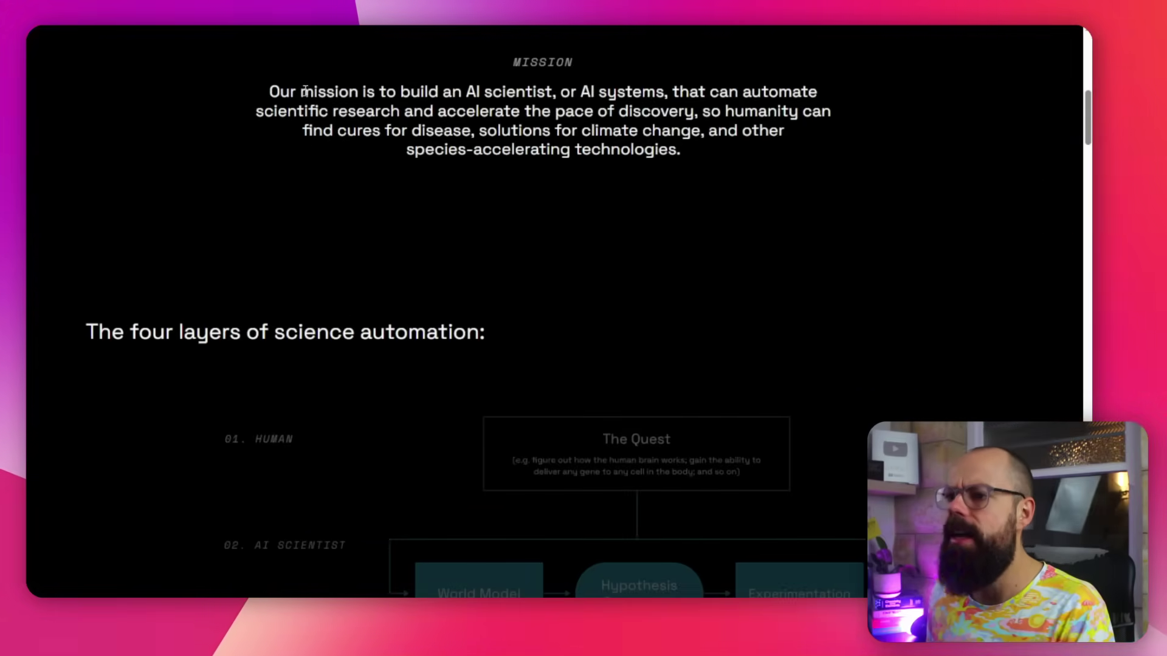
# Highlight 'systems', 'accelerate the pace' and 'humanity' in the FutureHouse mission statement
pyautogui.moveTo(617, 91); pyautogui.dragTo(636, 91)
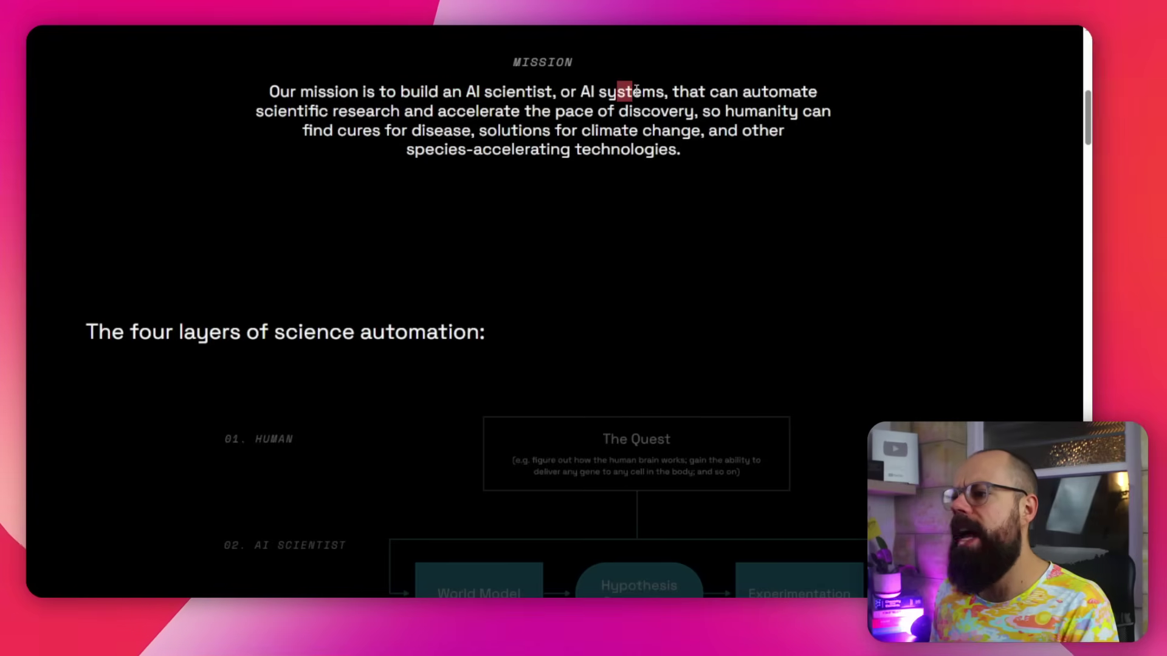
pyautogui.moveTo(335, 111); pyautogui.dragTo(603, 116)
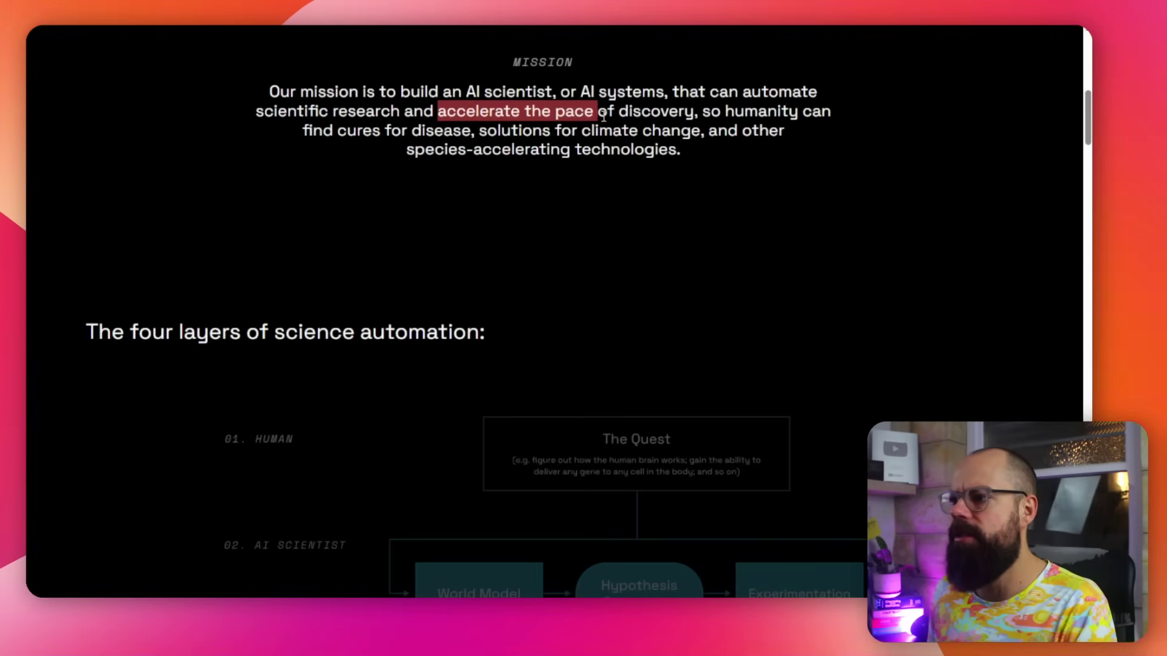
pyautogui.moveTo(726, 111); pyautogui.dragTo(743, 113)
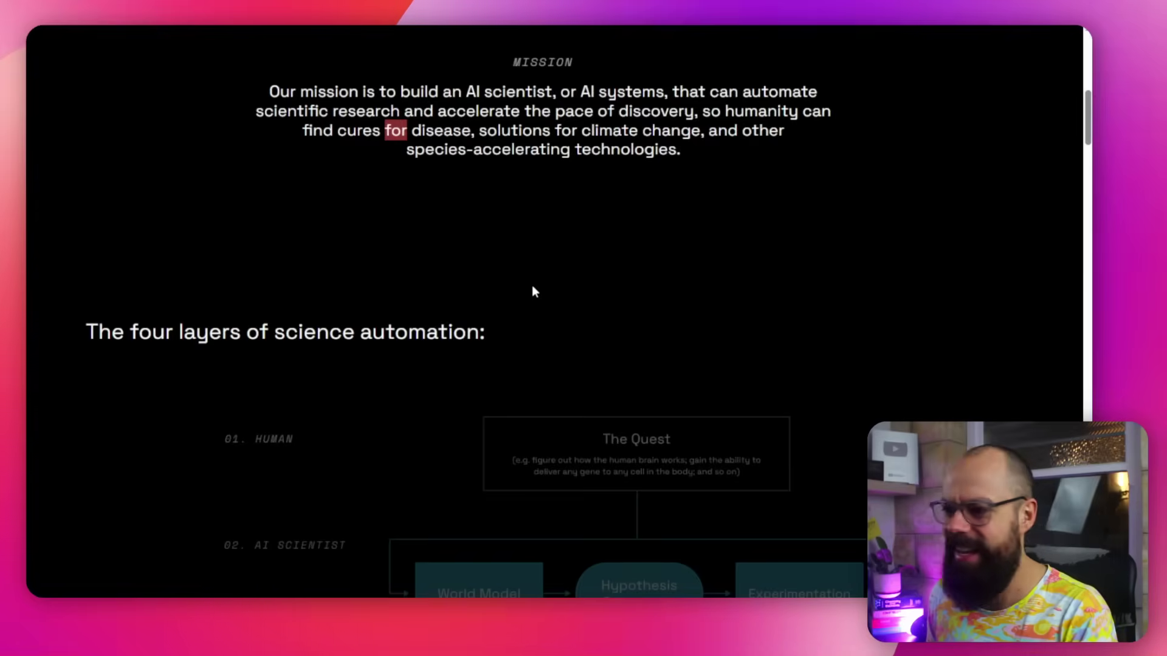
pyautogui.scroll(-5, 534, 285)
pyautogui.scroll(10, 519, 236)
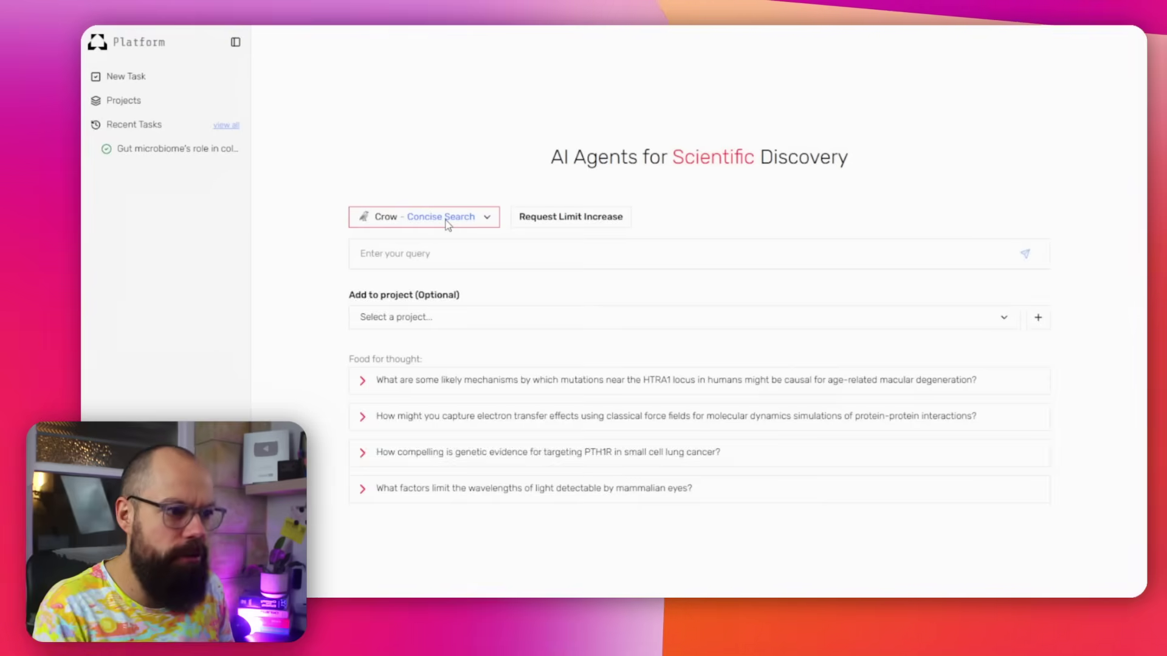
# Scroll through the dropdown of available research agents, then close it
pyautogui.click(447, 221)
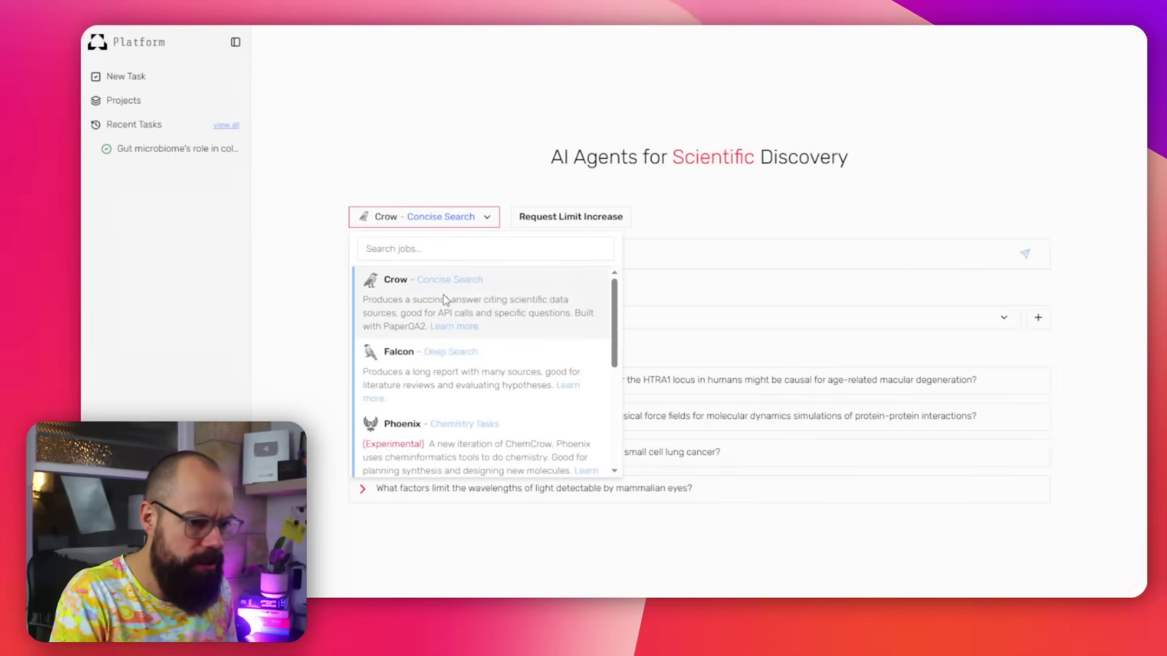
pyautogui.scroll(-3, 448, 303)
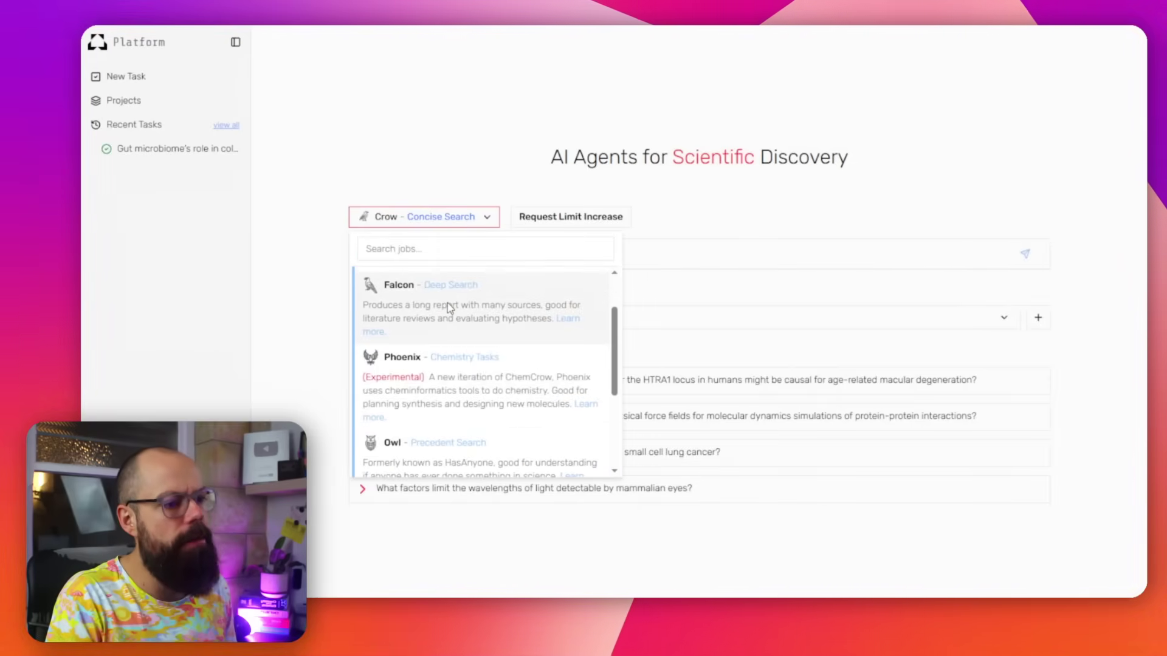
pyautogui.scroll(-3, 447, 323)
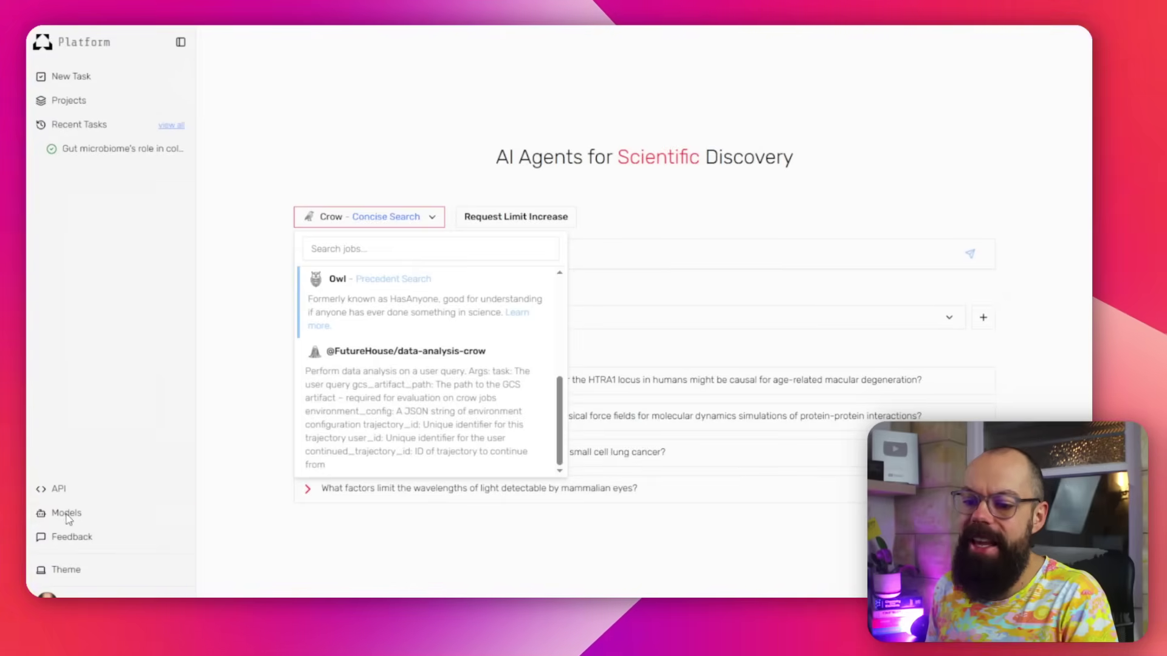
pyautogui.click(122, 520)
# Review the agent Models page and the Phoenix agent's details and tools, then start a fresh task
pyautogui.click(67, 516)
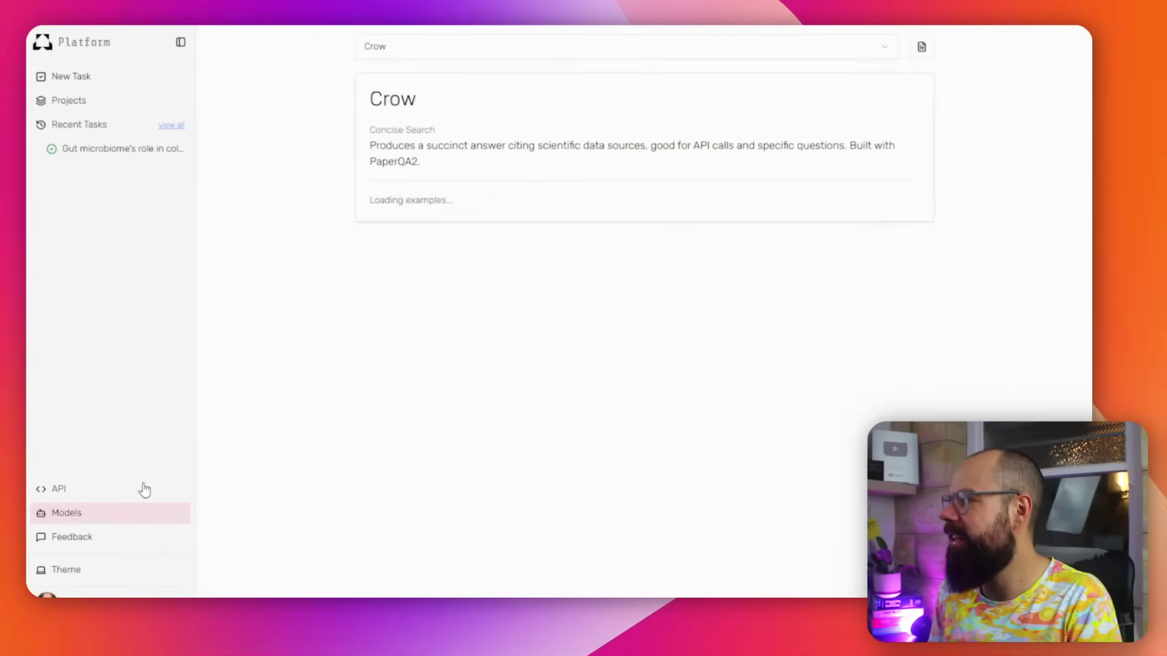
pyautogui.click(875, 48)
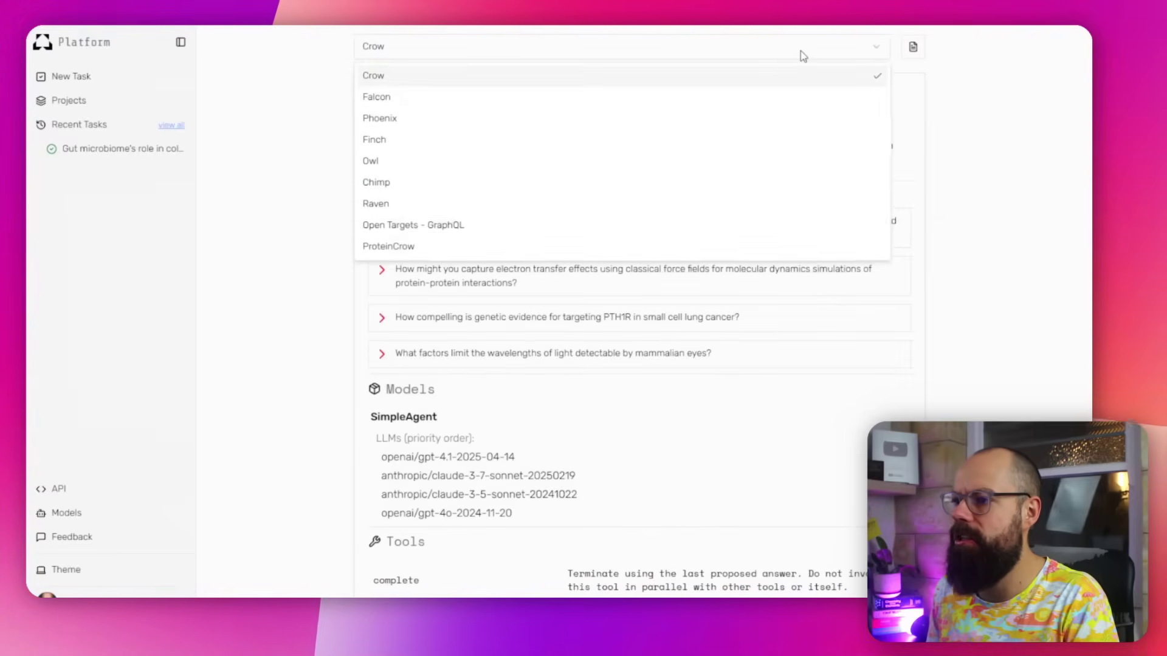
pyautogui.click(385, 119)
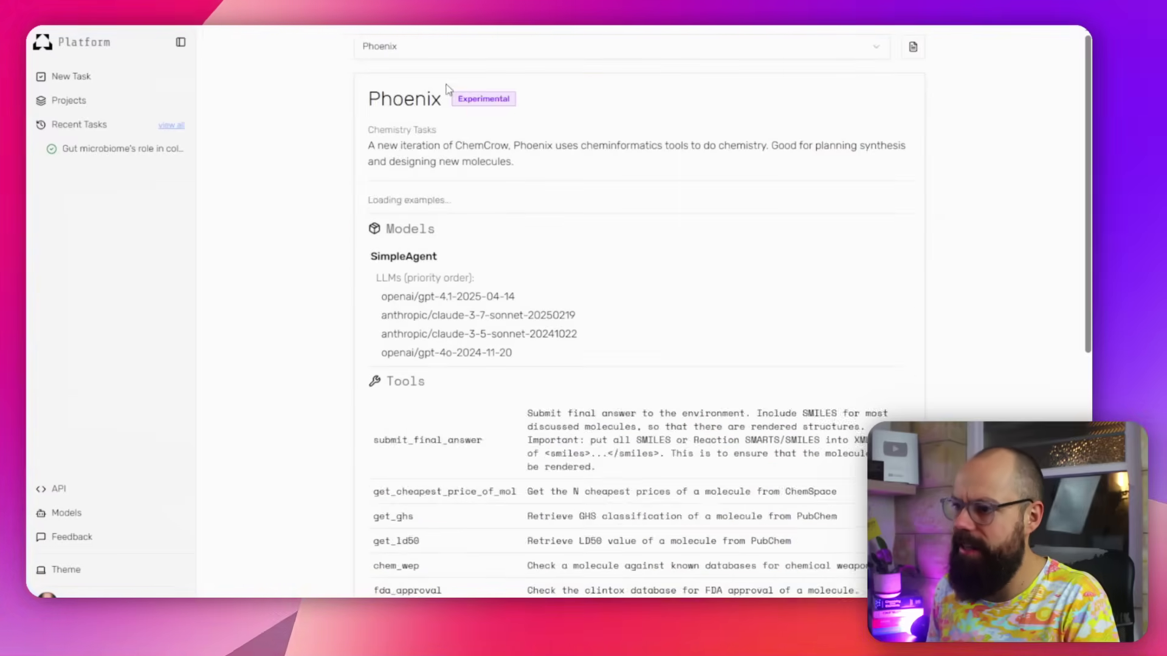
pyautogui.scroll(-2, 408, 352)
pyautogui.scroll(2, 409, 352)
pyautogui.click(71, 76)
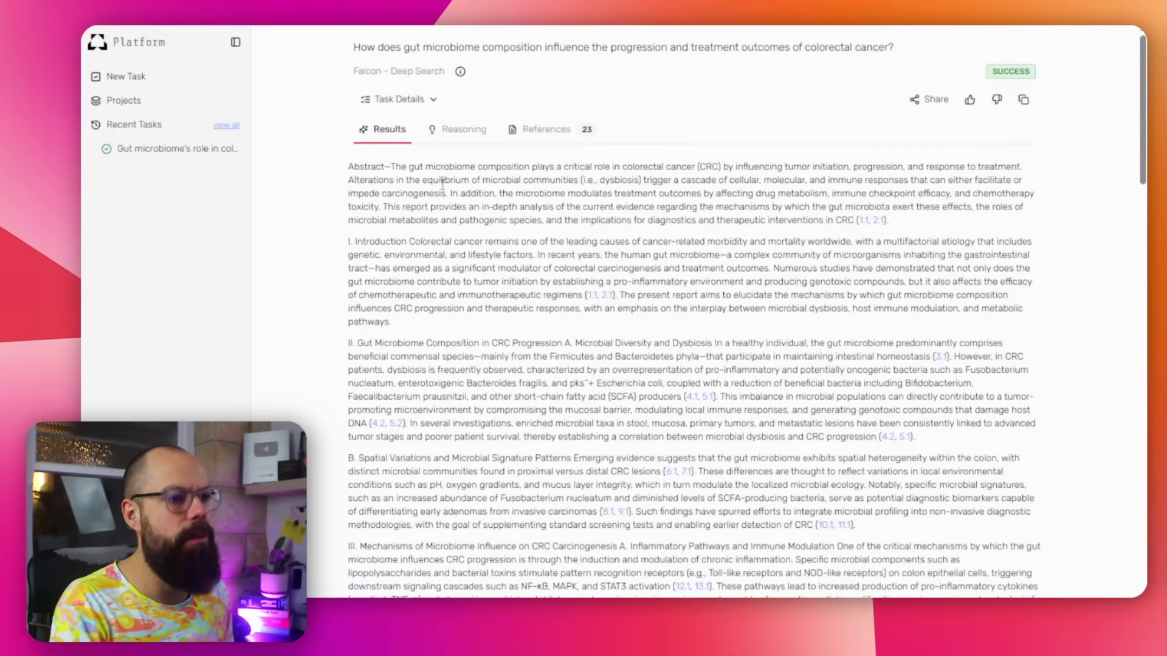
pyautogui.moveTo(351, 163); pyautogui.dragTo(504, 281)
pyautogui.scroll(-20, 504, 282)
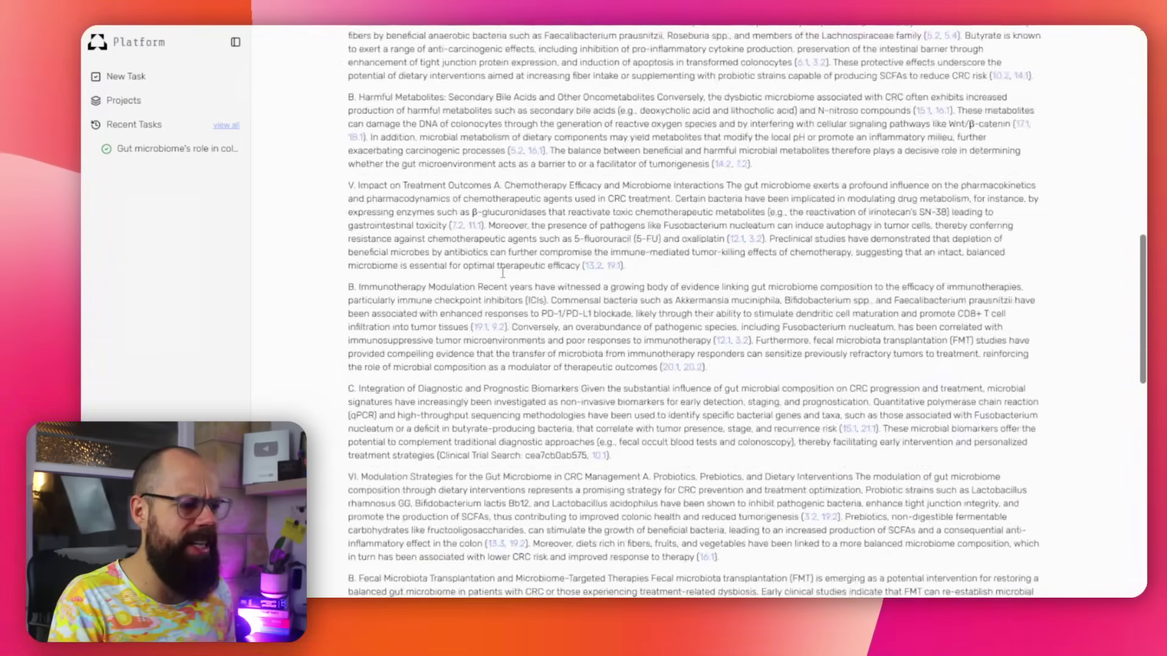
pyautogui.scroll(7, 504, 277)
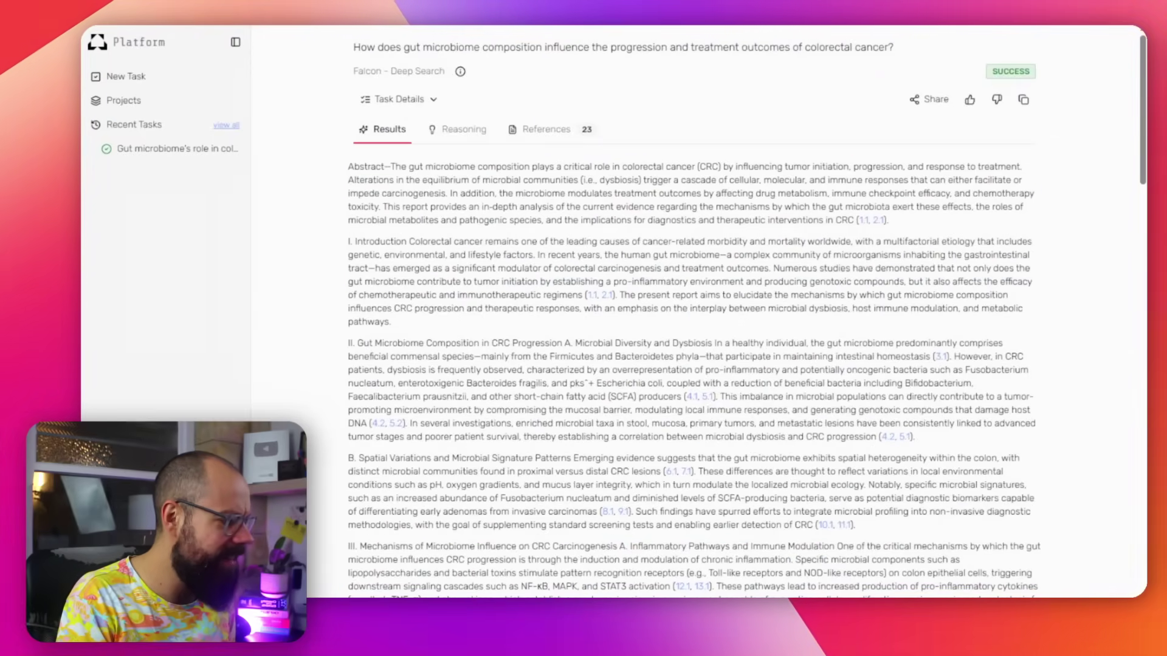
pyautogui.press('super+equal')
pyautogui.press('super+equal')
pyautogui.press('super+equal')
pyautogui.press('super+equal')
pyautogui.scroll(-3, 804, 434)
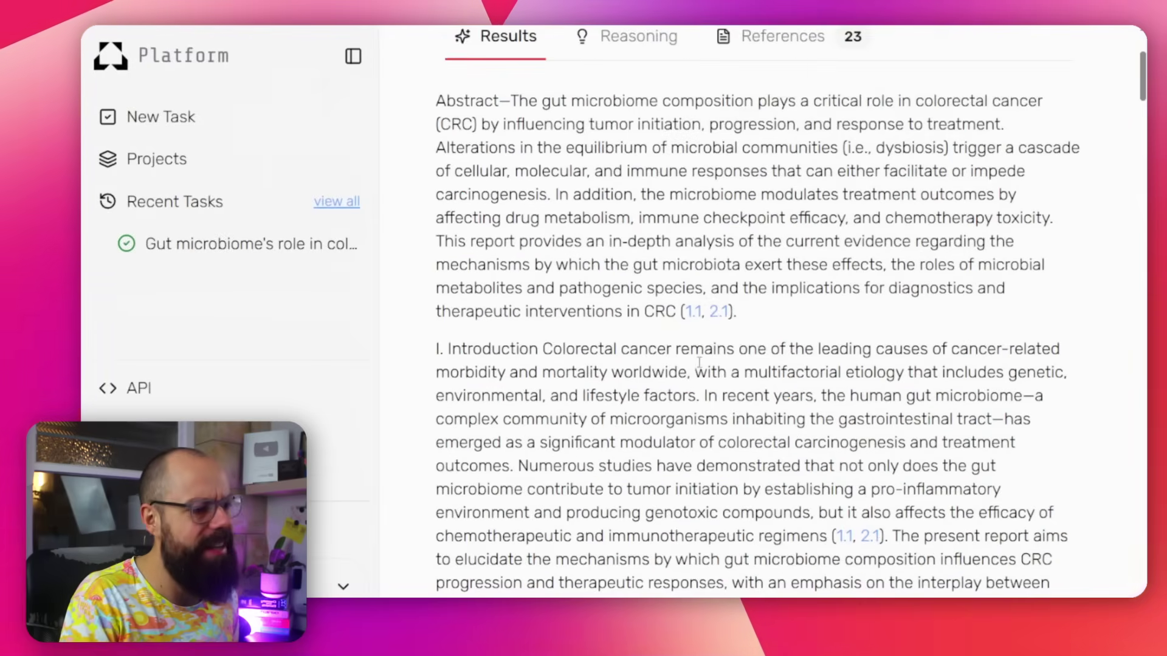
pyautogui.press('super+0')
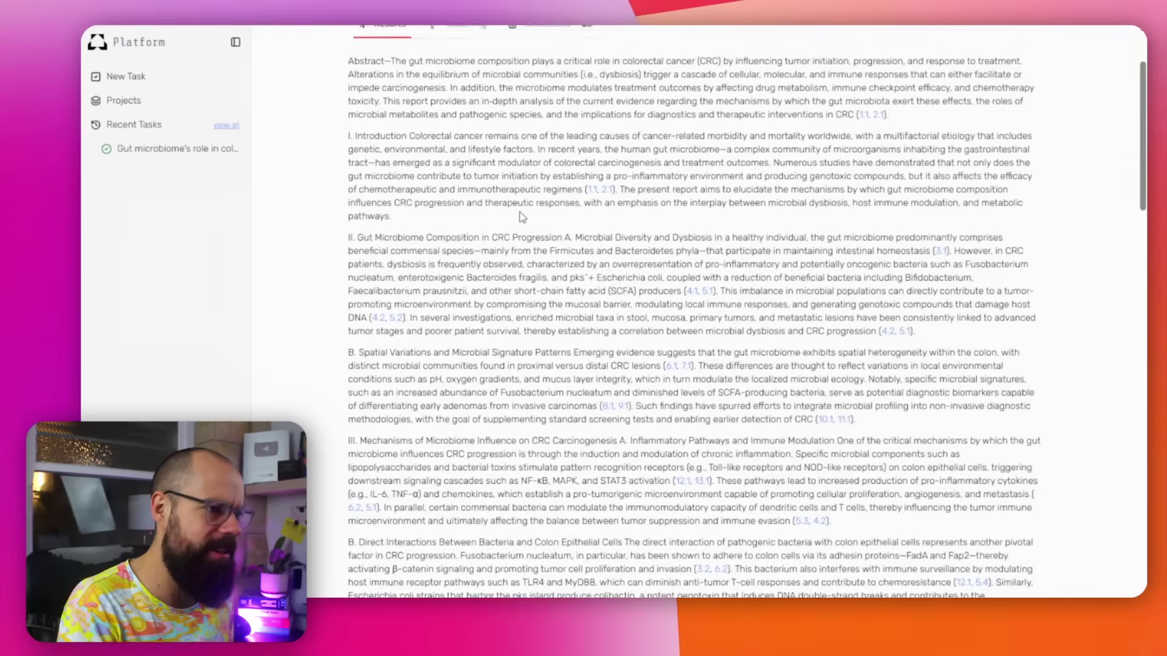
pyautogui.scroll(2, 521, 217)
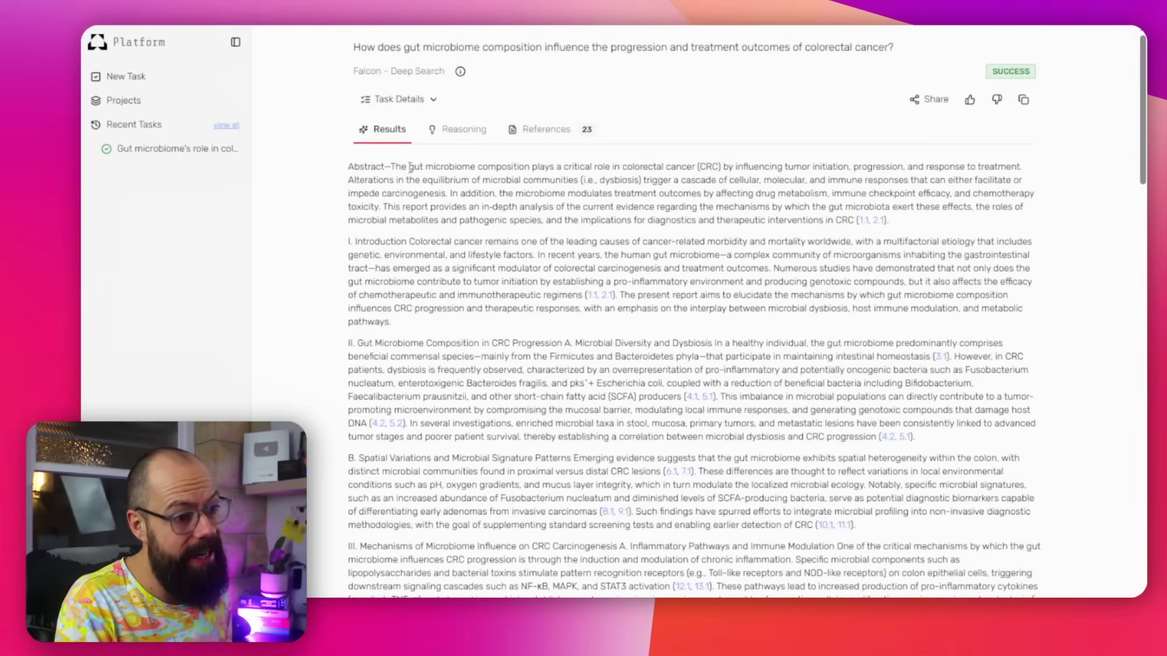
pyautogui.moveTo(383, 167); pyautogui.dragTo(1023, 180)
pyautogui.click(1022, 180)
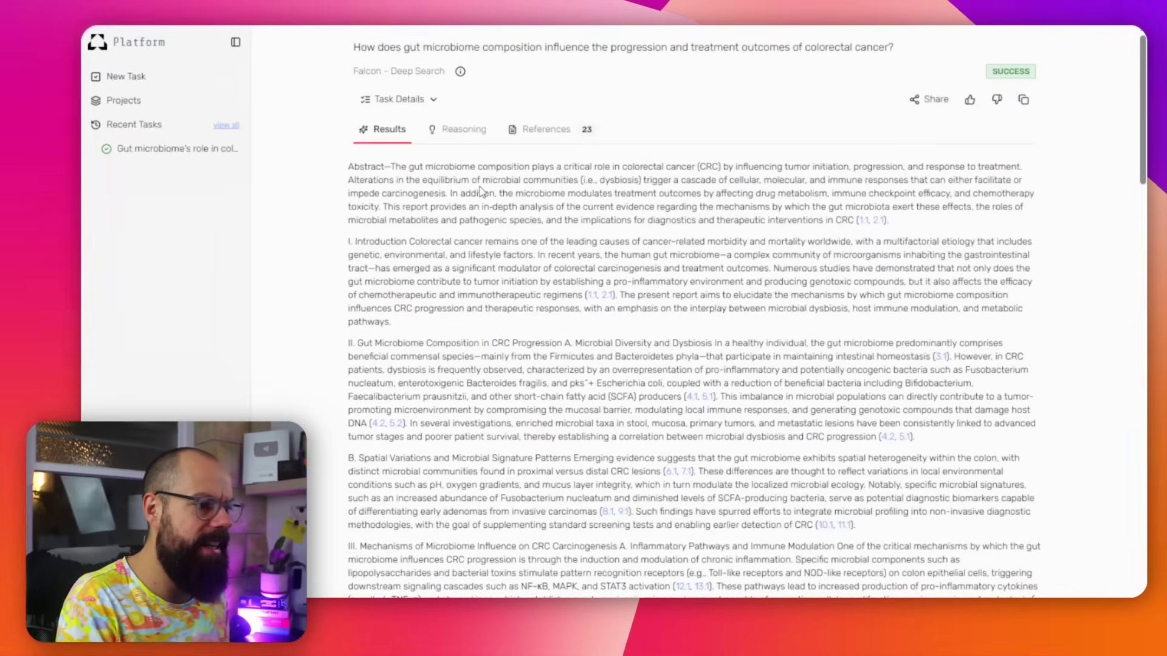
pyautogui.scroll(-2, 597, 234)
pyautogui.click(593, 229)
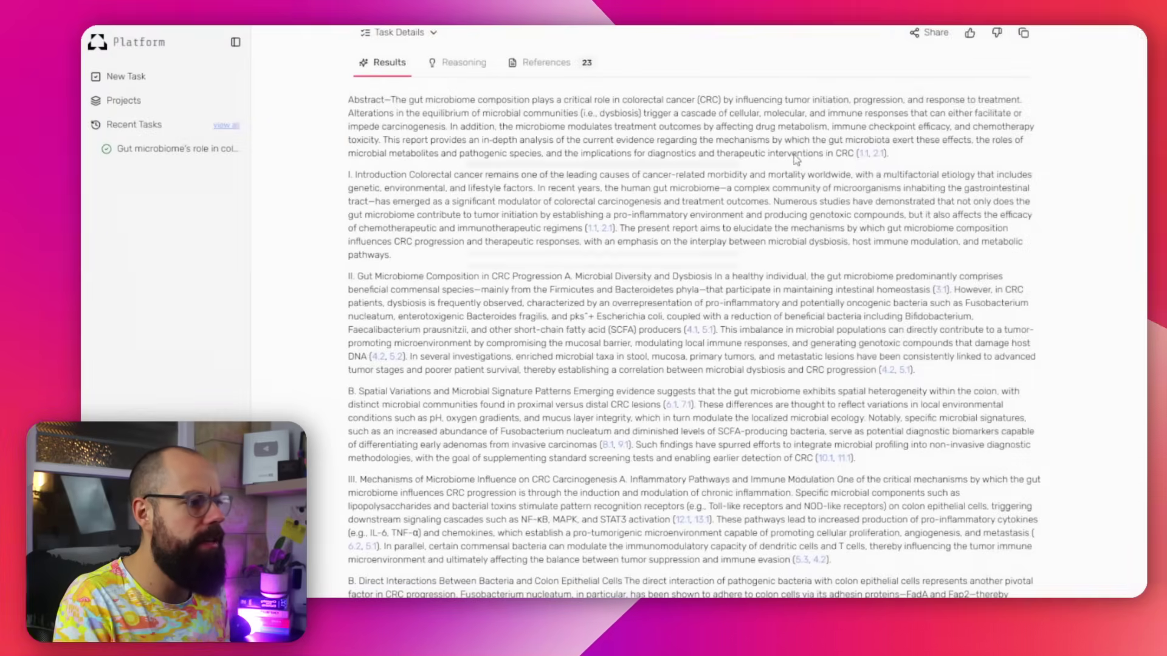
# Inspect the source details for citation 1.1 and for the genome and epigenome paper
pyautogui.click(859, 154)
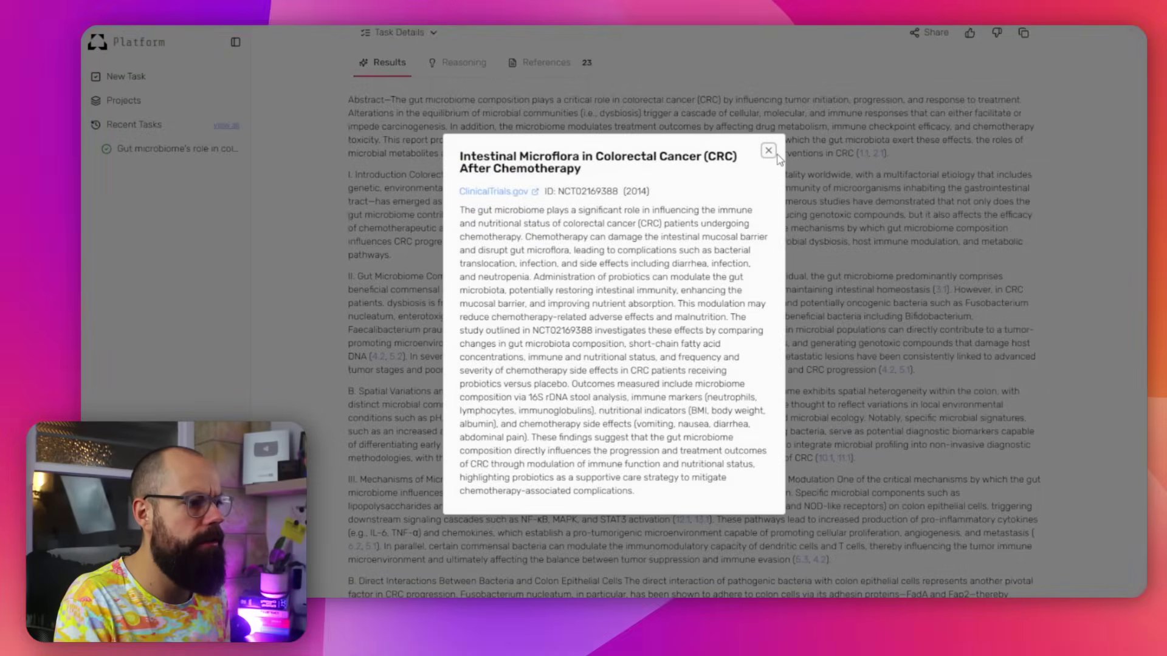
pyautogui.click(901, 369)
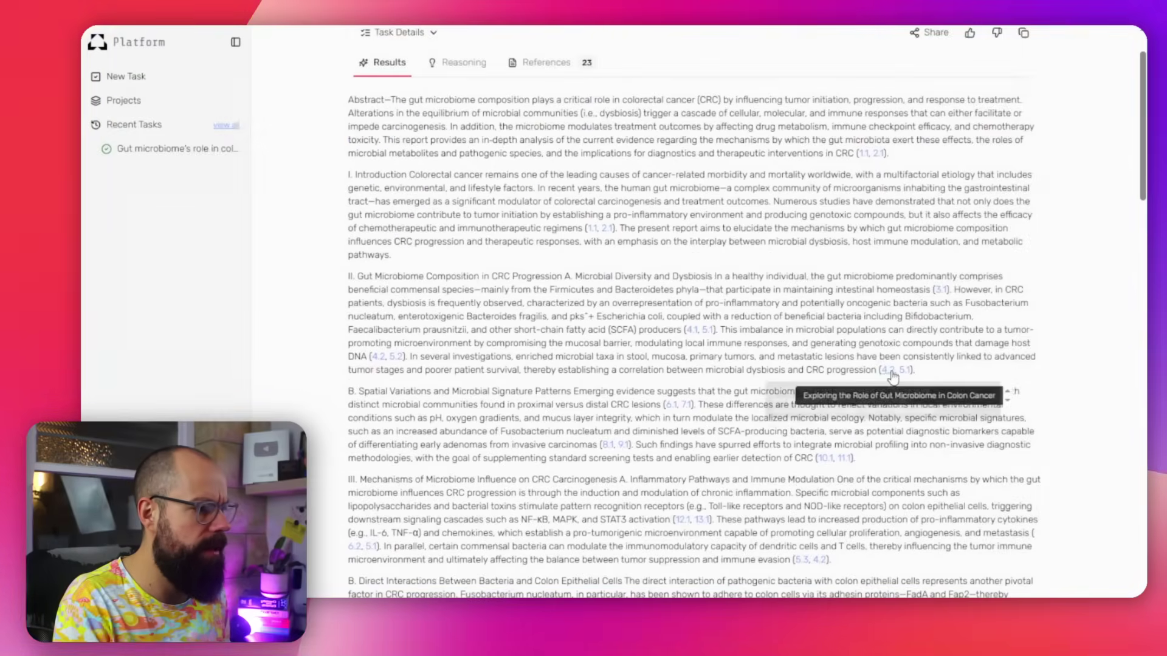
pyautogui.click(889, 369)
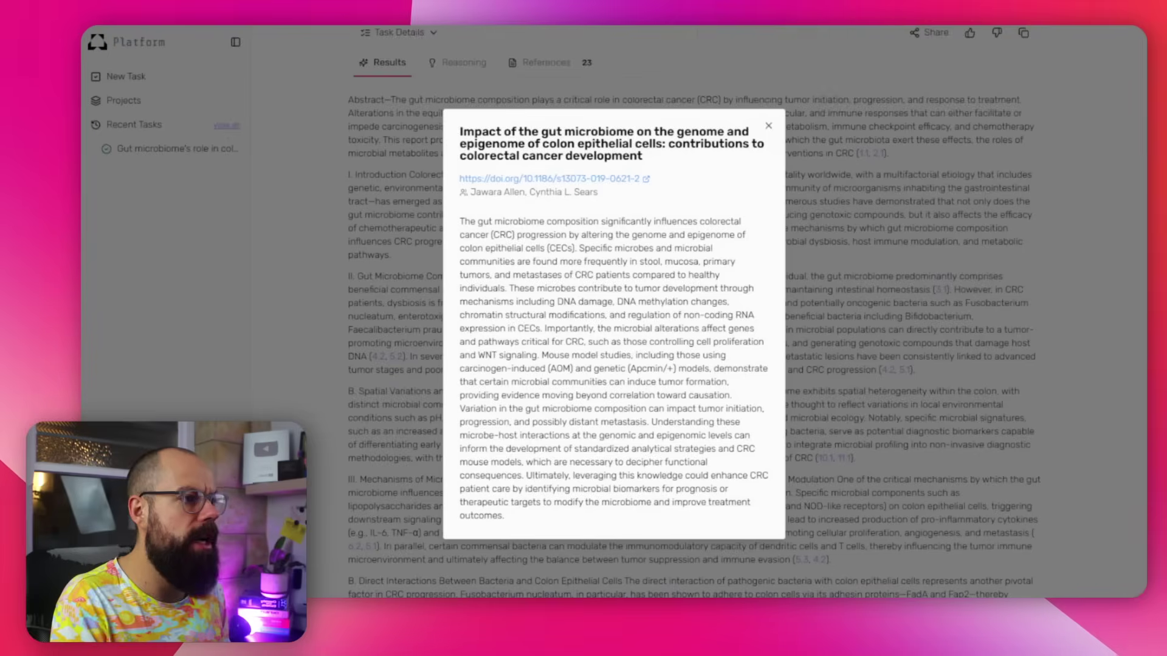
pyautogui.click(768, 126)
# Scroll through the gut microbiome report text
pyautogui.scroll(-1, 602, 176)
pyautogui.scroll(-20, 603, 177)
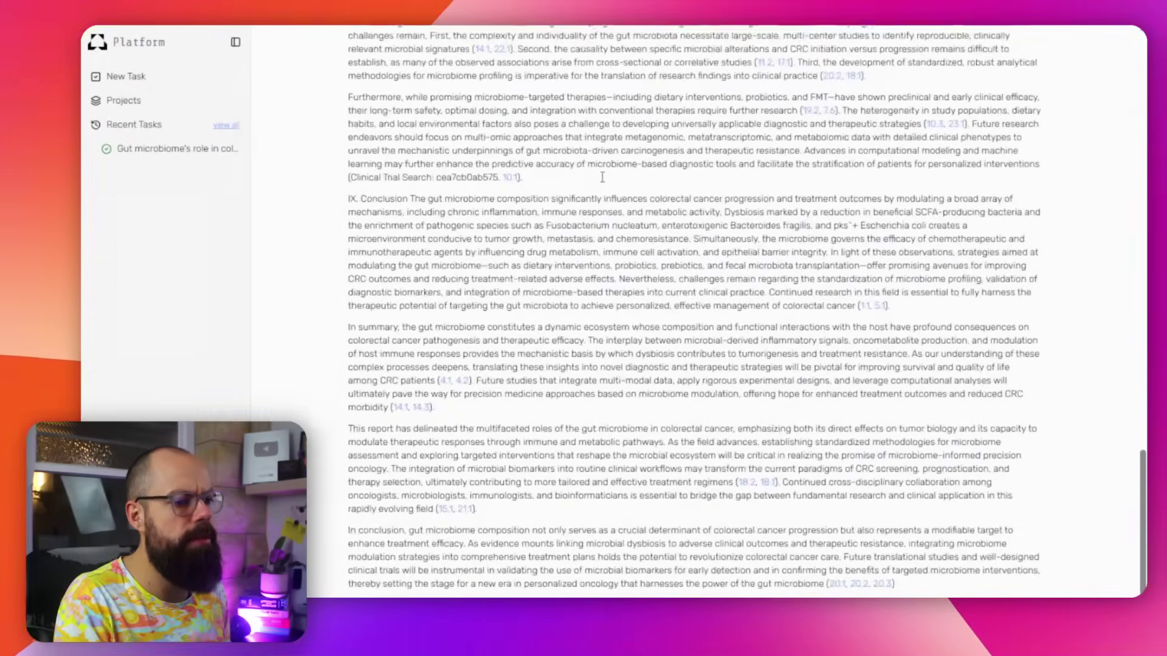
pyautogui.scroll(20, 716, 401)
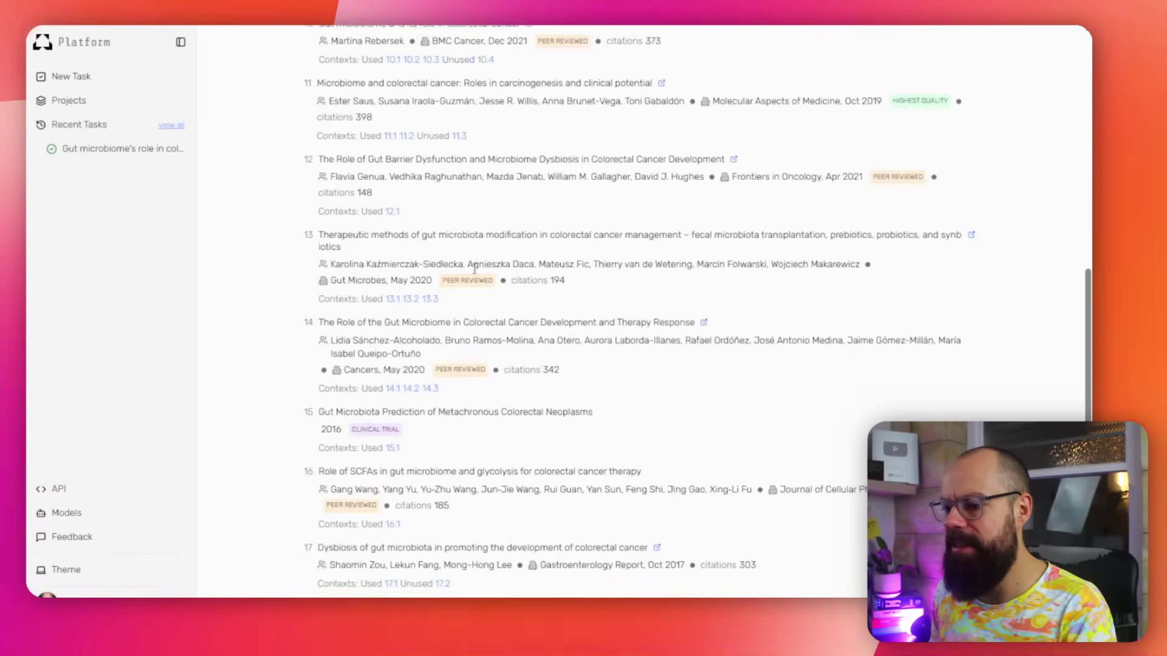
pyautogui.scroll(15, 359, 536)
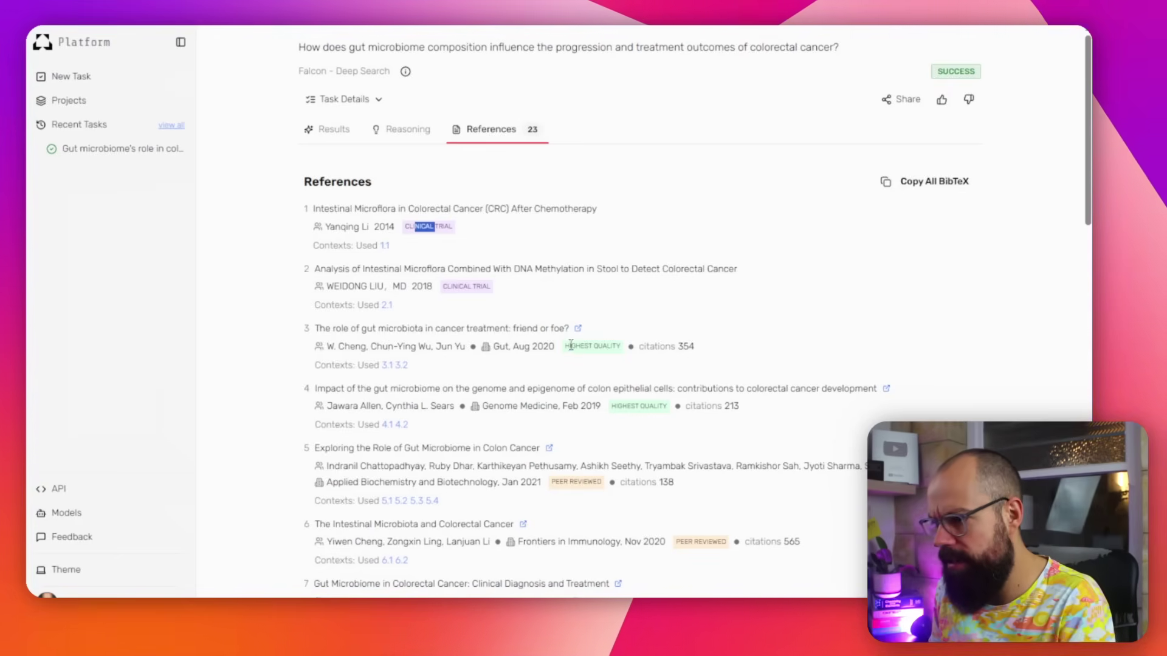
# Highlight a reference's HIGHEST QUALITY rating and scroll through the 23-reference list
pyautogui.moveTo(604, 346); pyautogui.dragTo(613, 352)
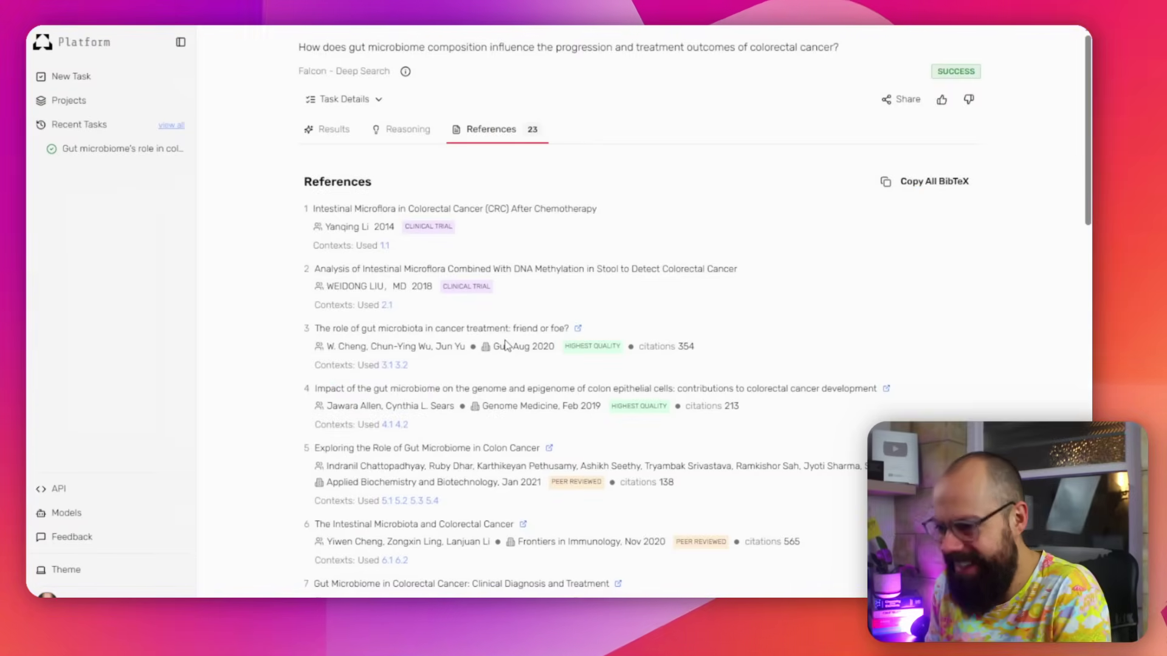
pyautogui.scroll(-5, 504, 345)
pyautogui.scroll(-4, 506, 341)
pyautogui.scroll(-7, 506, 340)
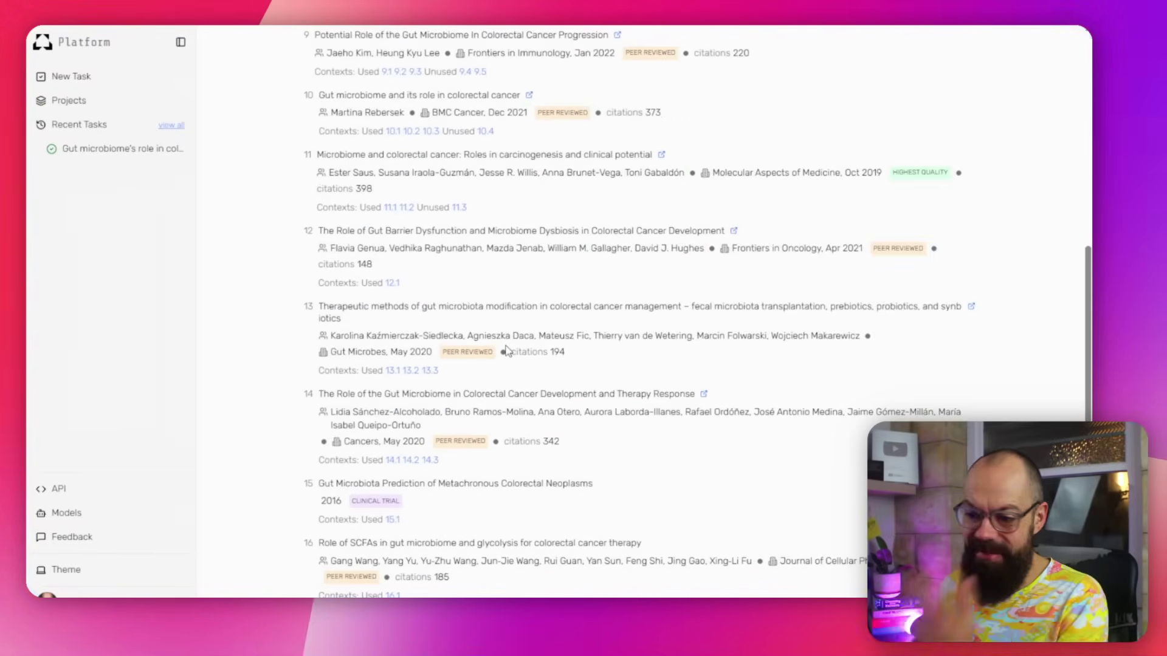
pyautogui.scroll(12, 509, 344)
pyautogui.scroll(3, 510, 345)
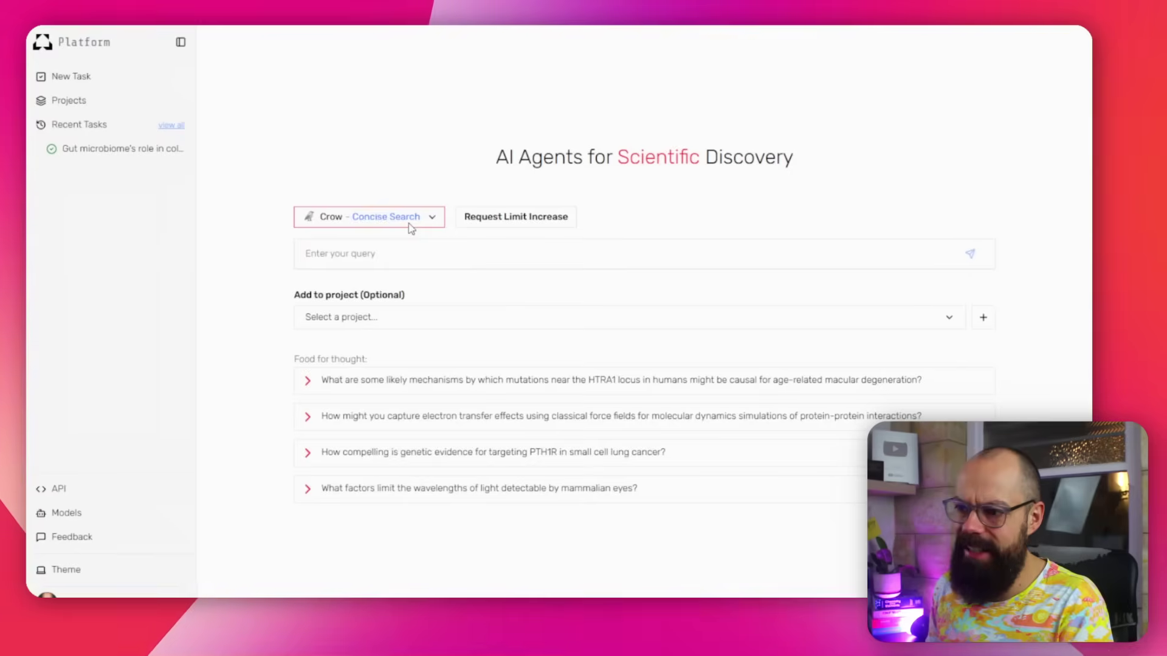
# Open the Crow agent dropdown and scroll through the available agents
pyautogui.click(409, 223)
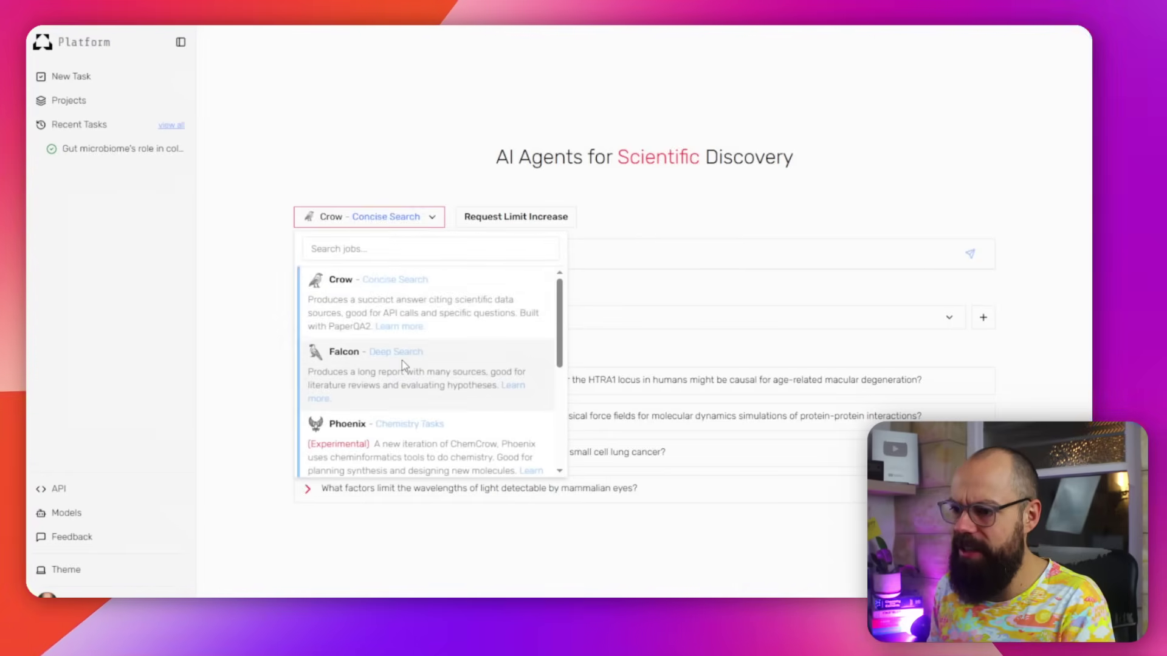
pyautogui.scroll(-2, 402, 360)
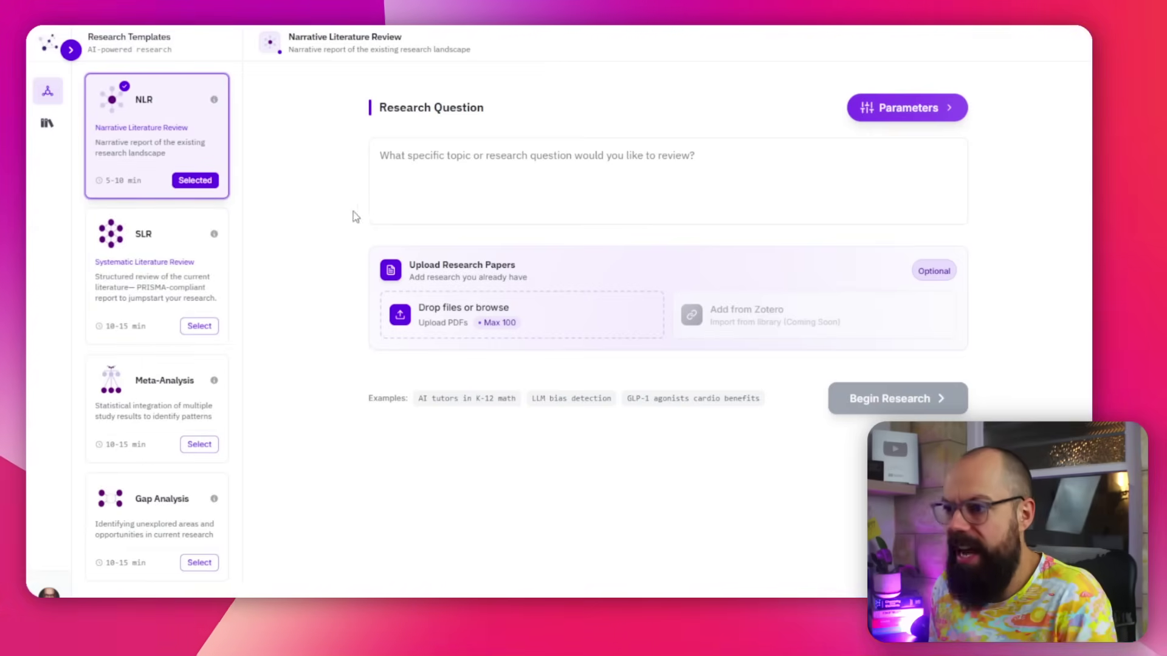
# Place the cursor in the Narrative Literature Review template's Research Question box
pyautogui.click(428, 168)
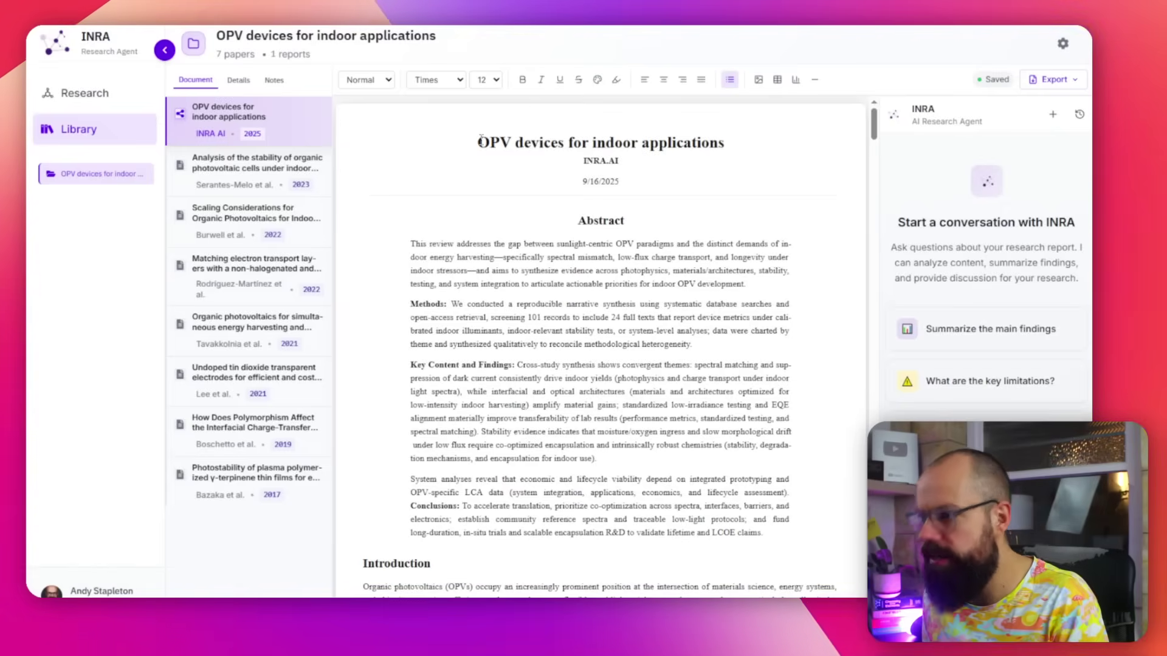
pyautogui.tripleClick(481, 141)
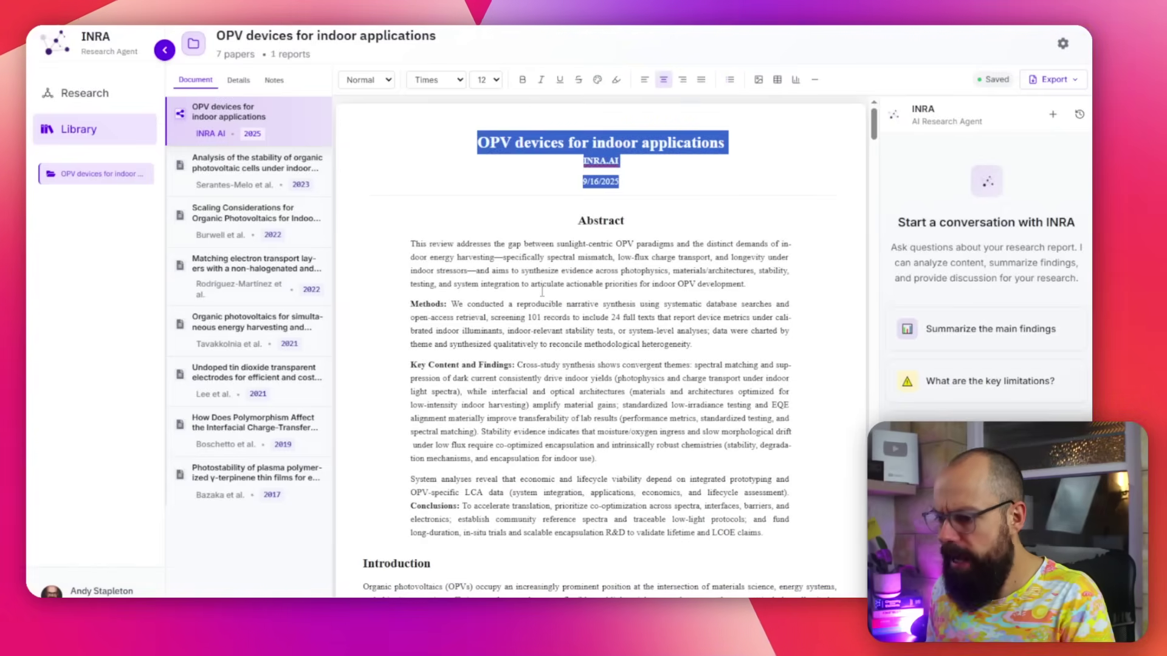
pyautogui.moveTo(424, 247); pyautogui.dragTo(753, 318)
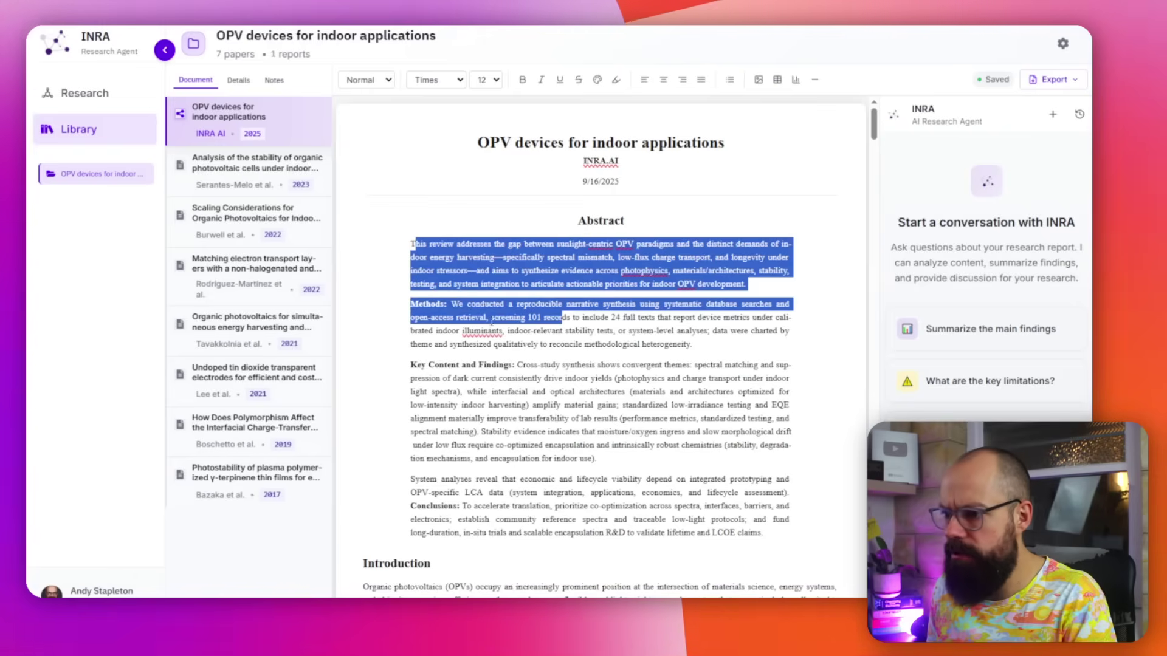
pyautogui.click(461, 379)
pyautogui.moveTo(462, 372); pyautogui.dragTo(500, 405)
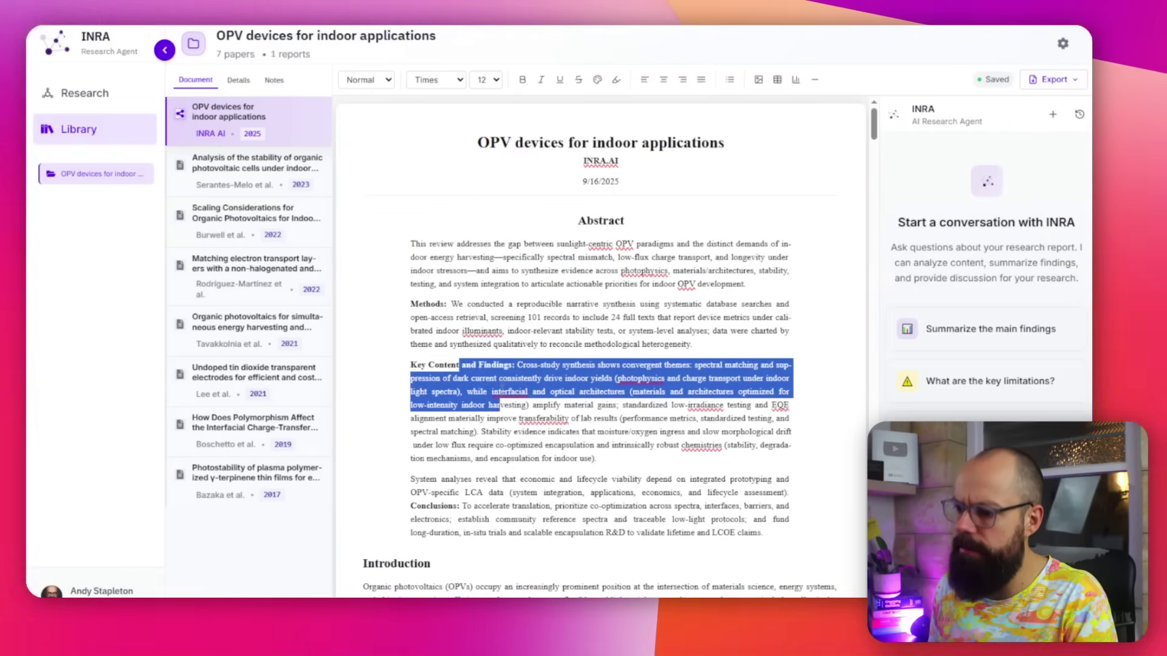
pyautogui.scroll(-3, 487, 304)
pyautogui.scroll(3, 474, 274)
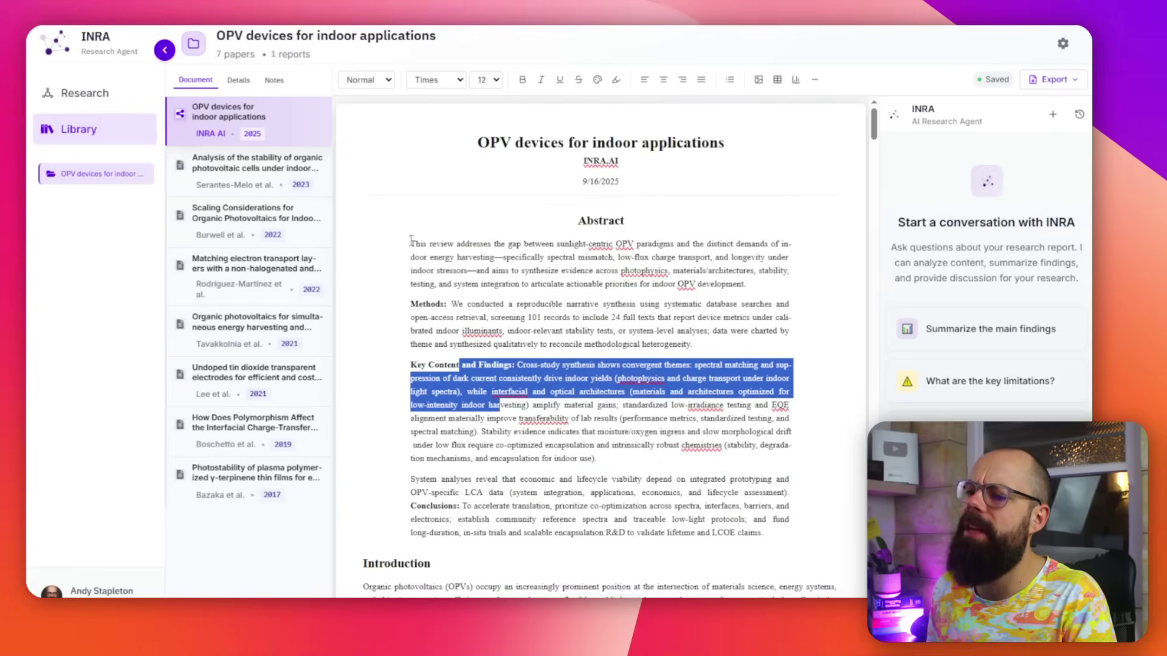
pyautogui.moveTo(411, 244); pyautogui.dragTo(793, 540)
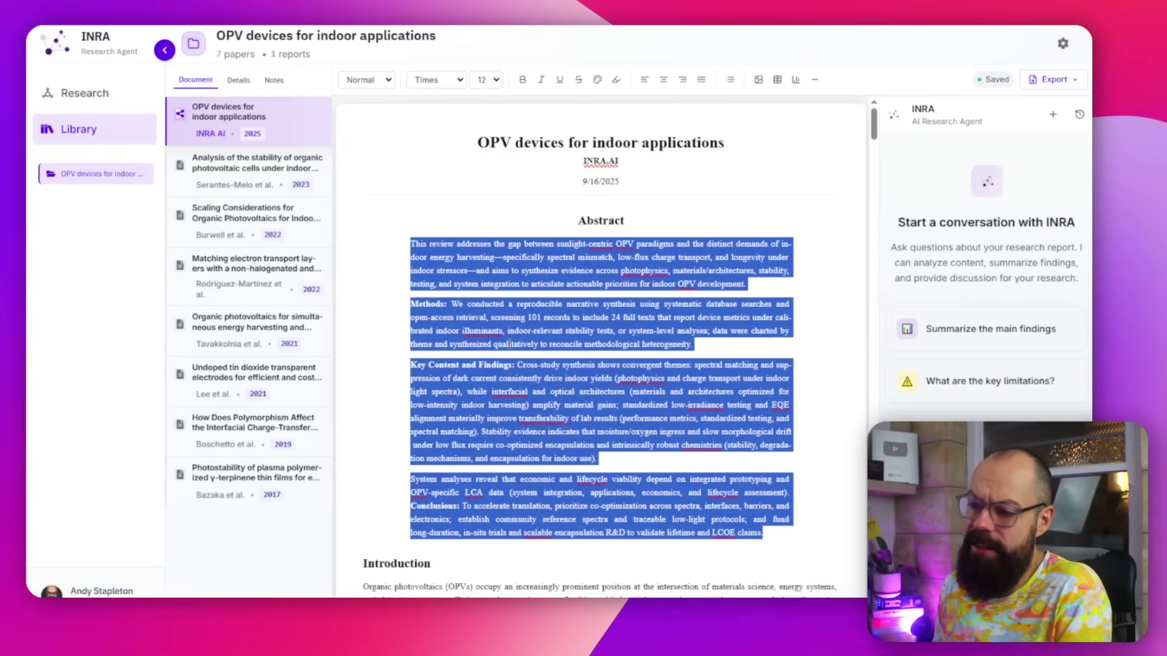
pyautogui.click(378, 248)
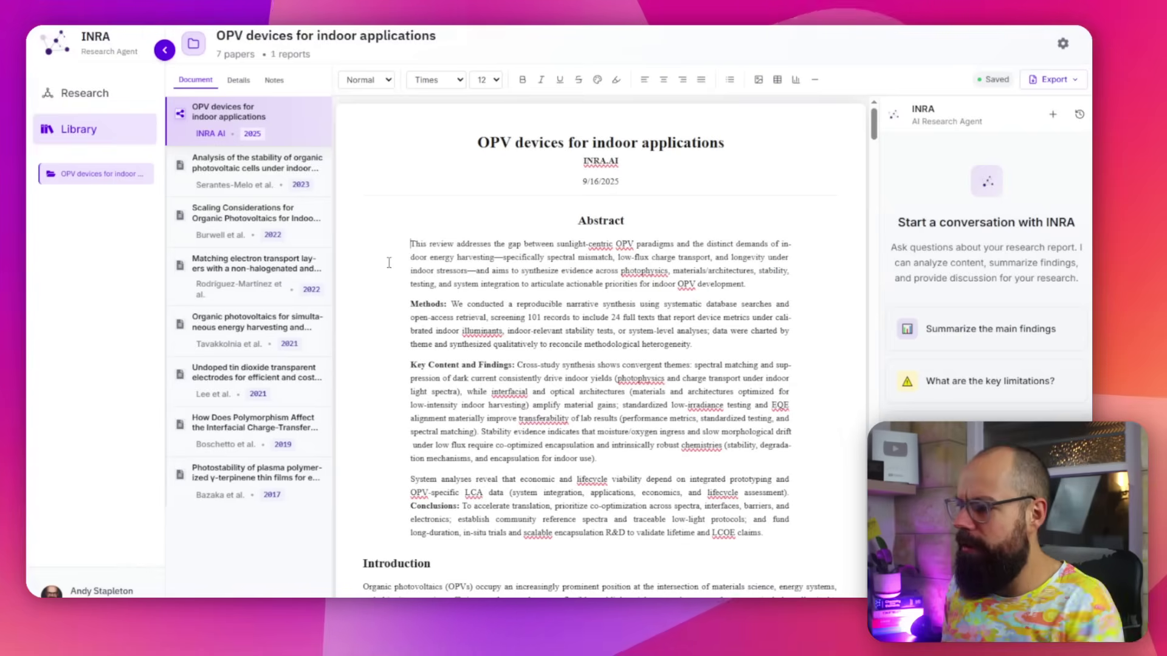
pyautogui.scroll(-7, 408, 283)
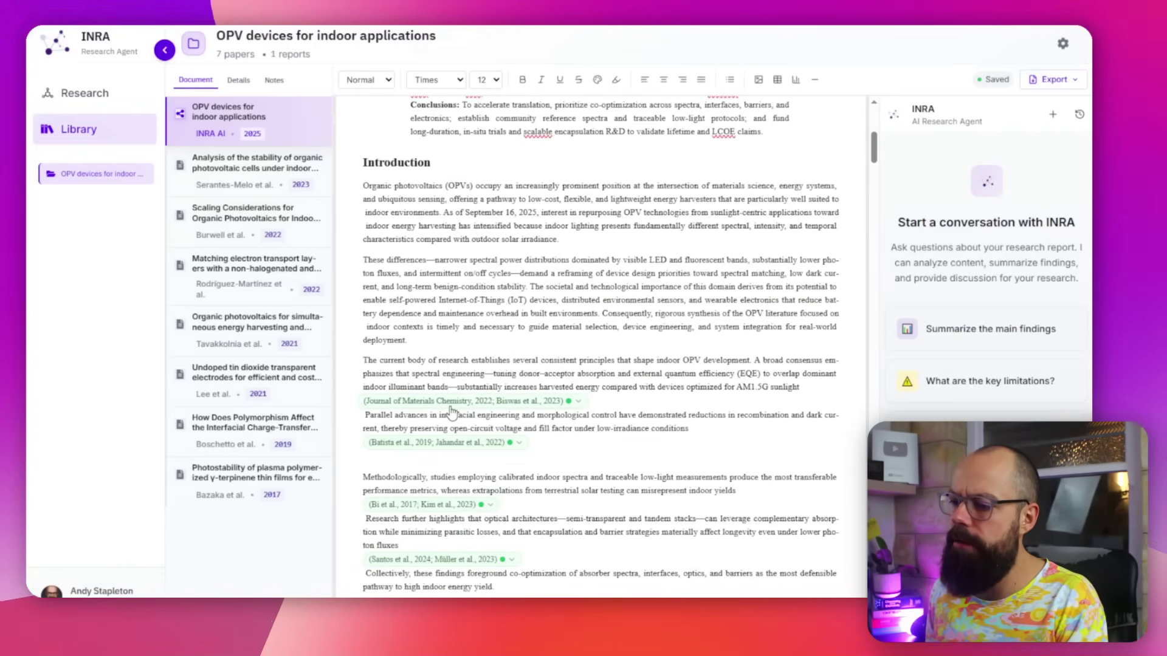
pyautogui.click(450, 403)
pyautogui.scroll(-8, 469, 216)
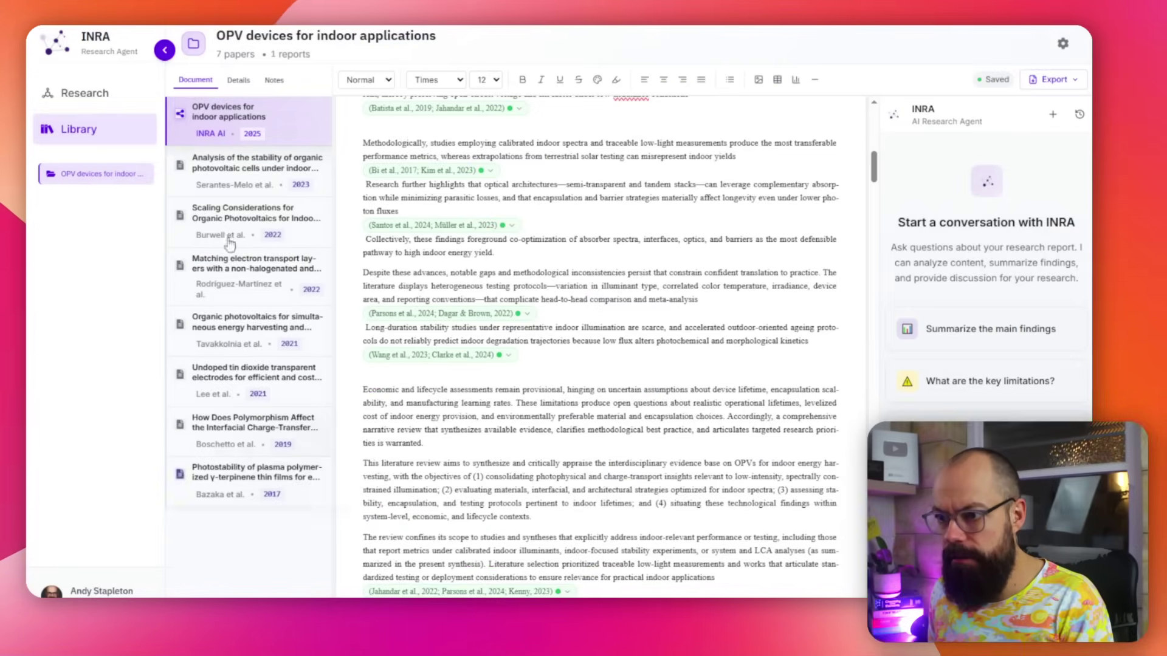
# Look over the OPV report's Details and Notes tabs, then go back to Document
pyautogui.click(236, 81)
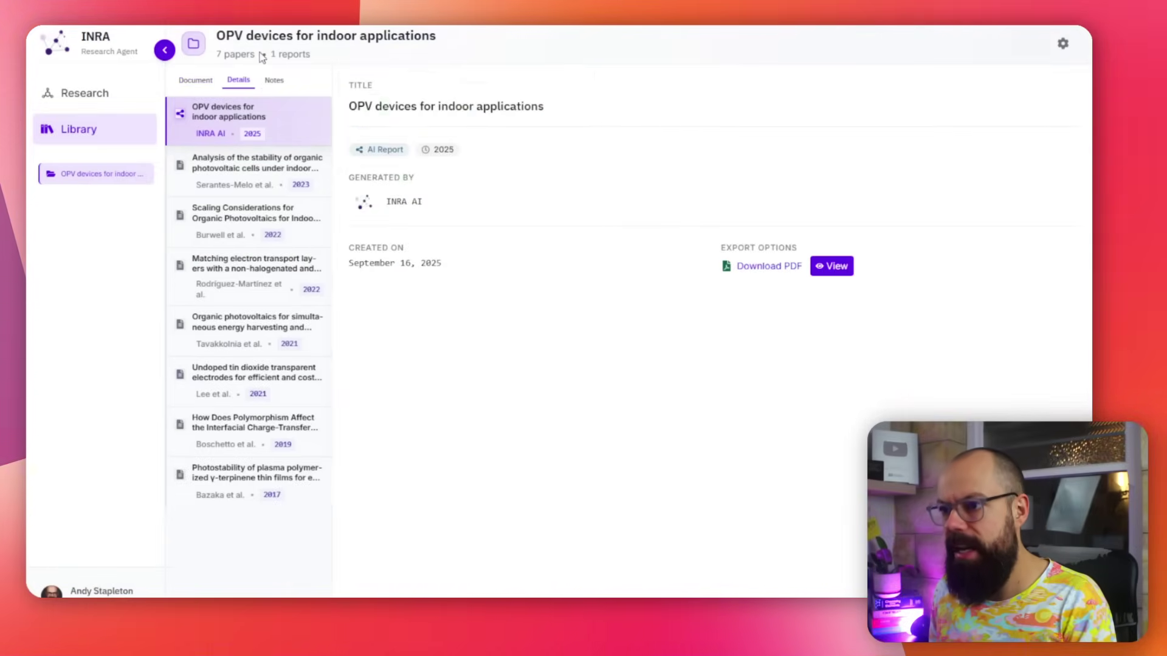
pyautogui.click(273, 81)
pyautogui.click(206, 81)
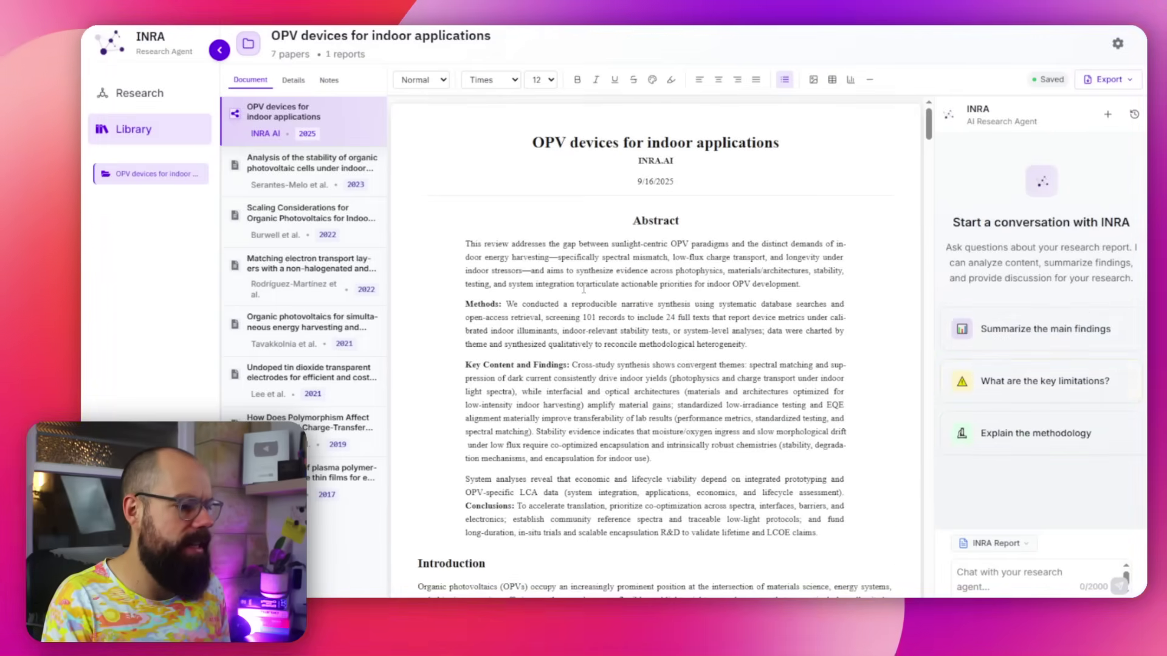
# Select the methods' screening description and the PRISMA flow diagram image while scrolling the review
pyautogui.scroll(-20, 583, 289)
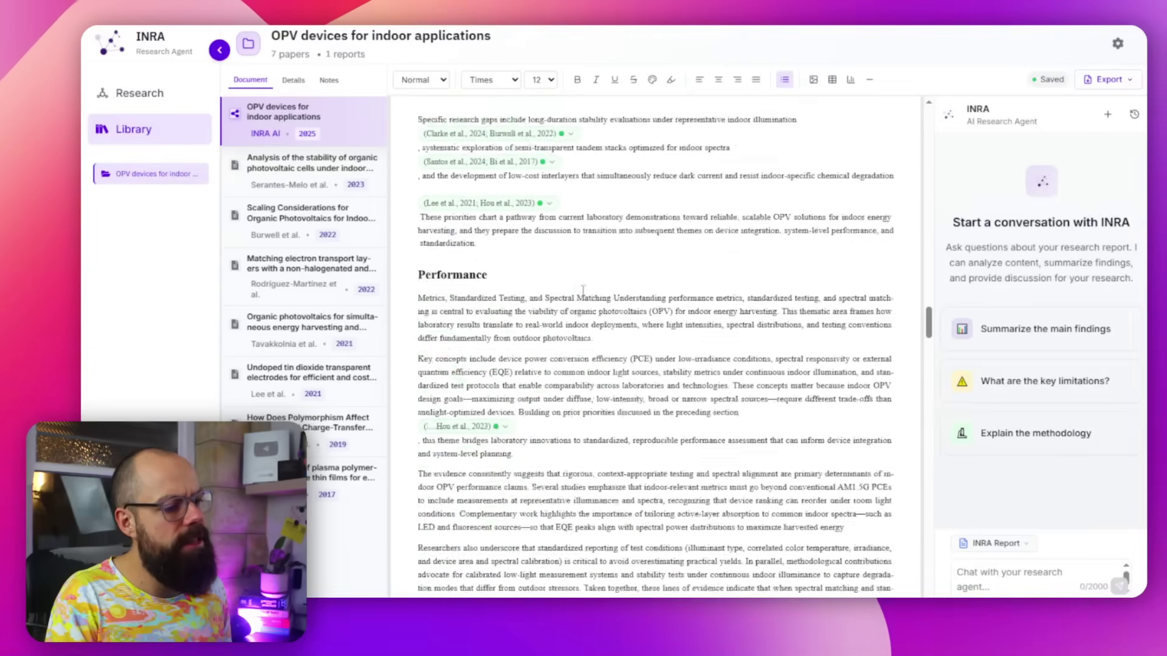
pyautogui.scroll(15, 584, 289)
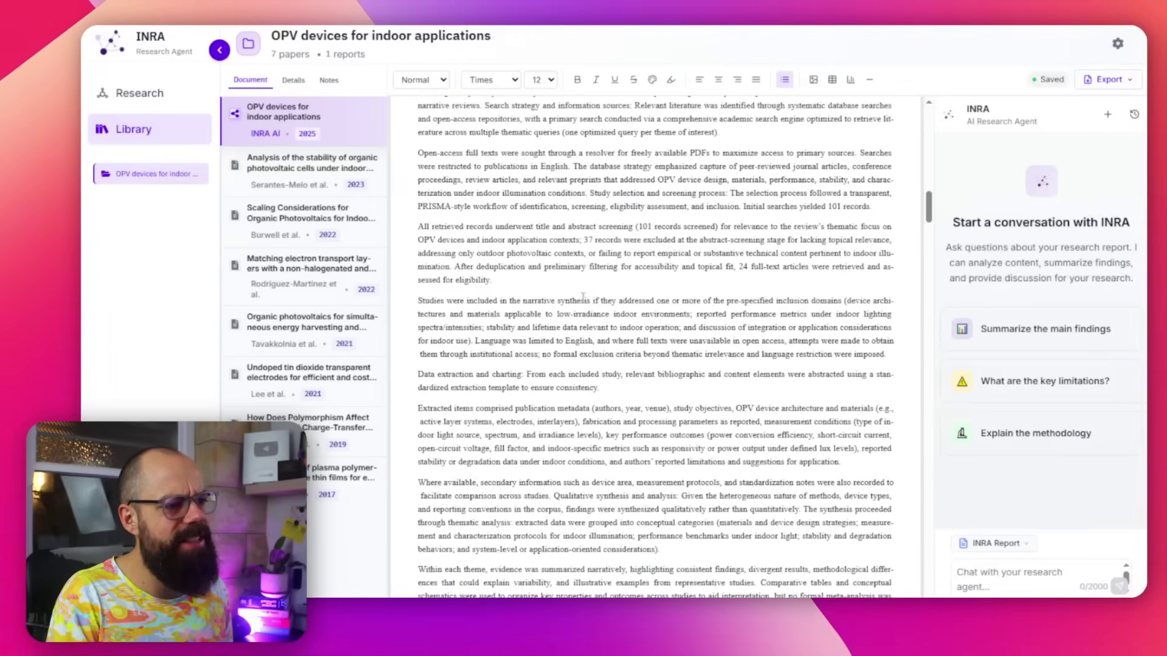
pyautogui.moveTo(500, 228); pyautogui.dragTo(605, 332)
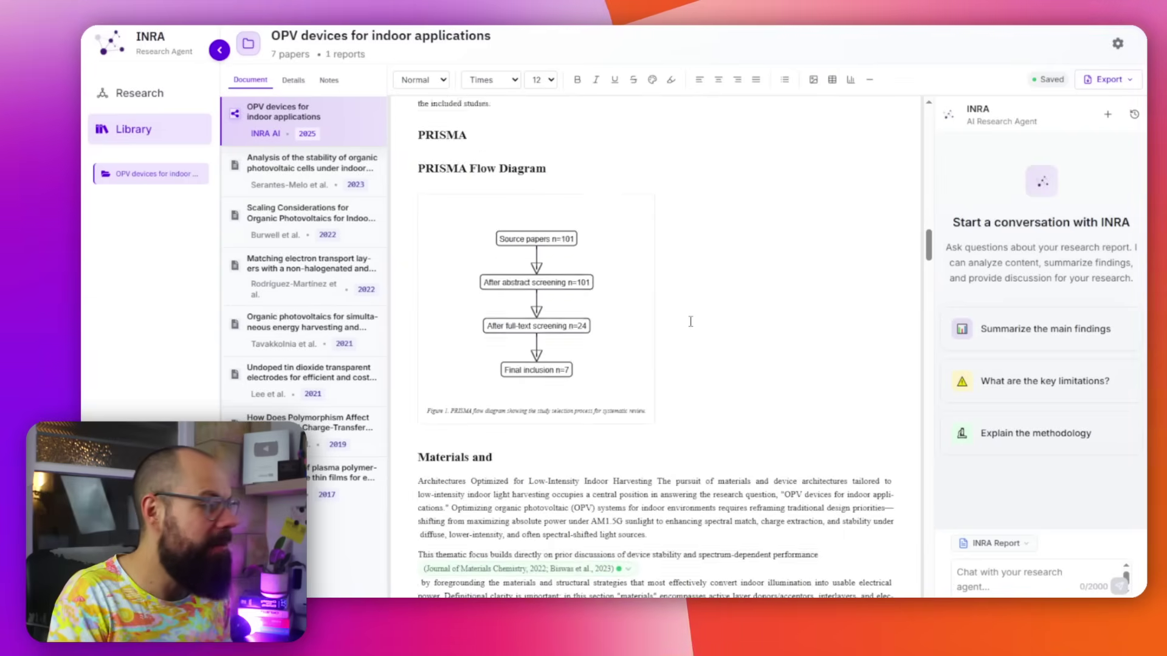
pyautogui.scroll(5, 565, 323)
pyautogui.click(517, 365)
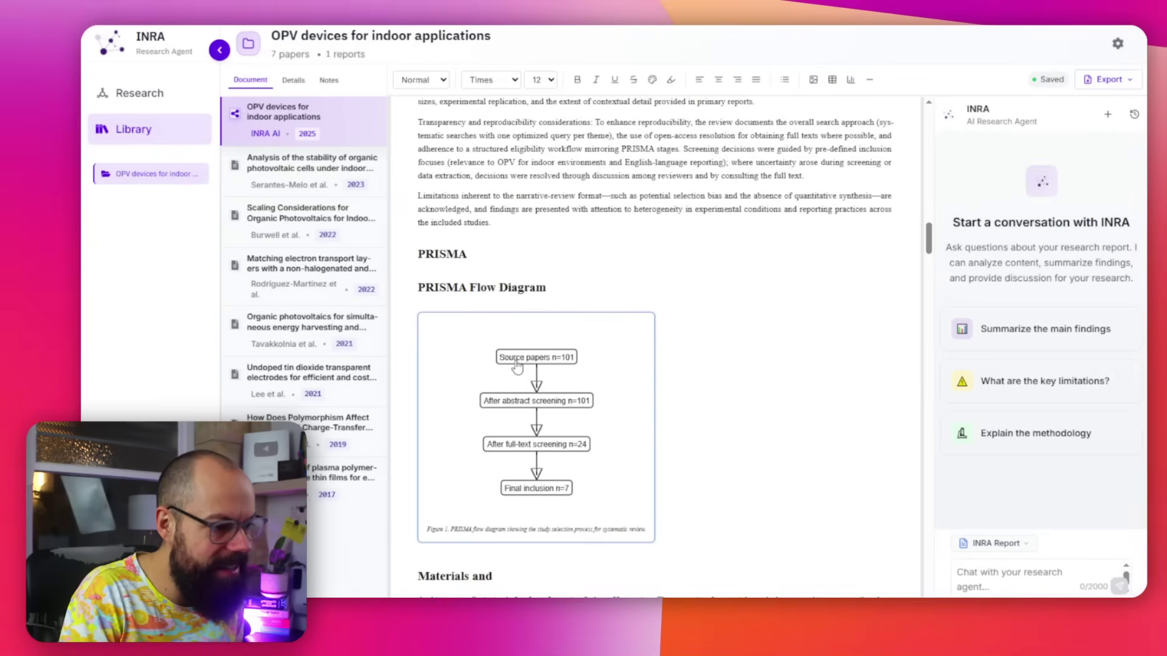
pyautogui.scroll(-10, 524, 382)
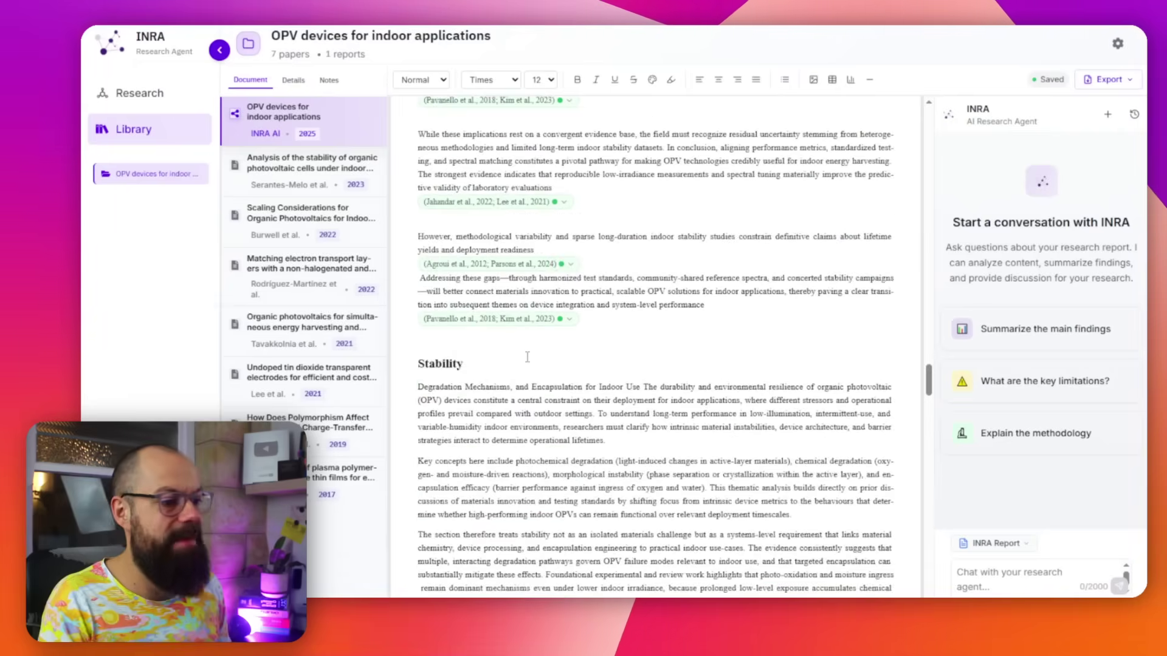
pyautogui.scroll(-15, 527, 357)
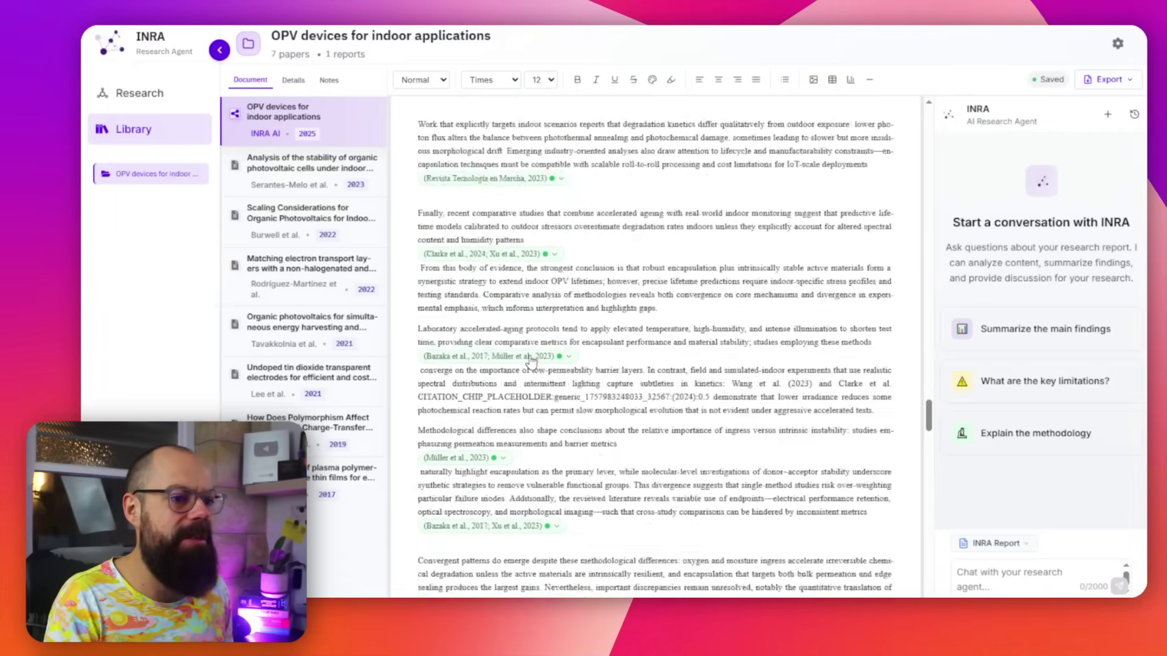
pyautogui.scroll(-5, 531, 360)
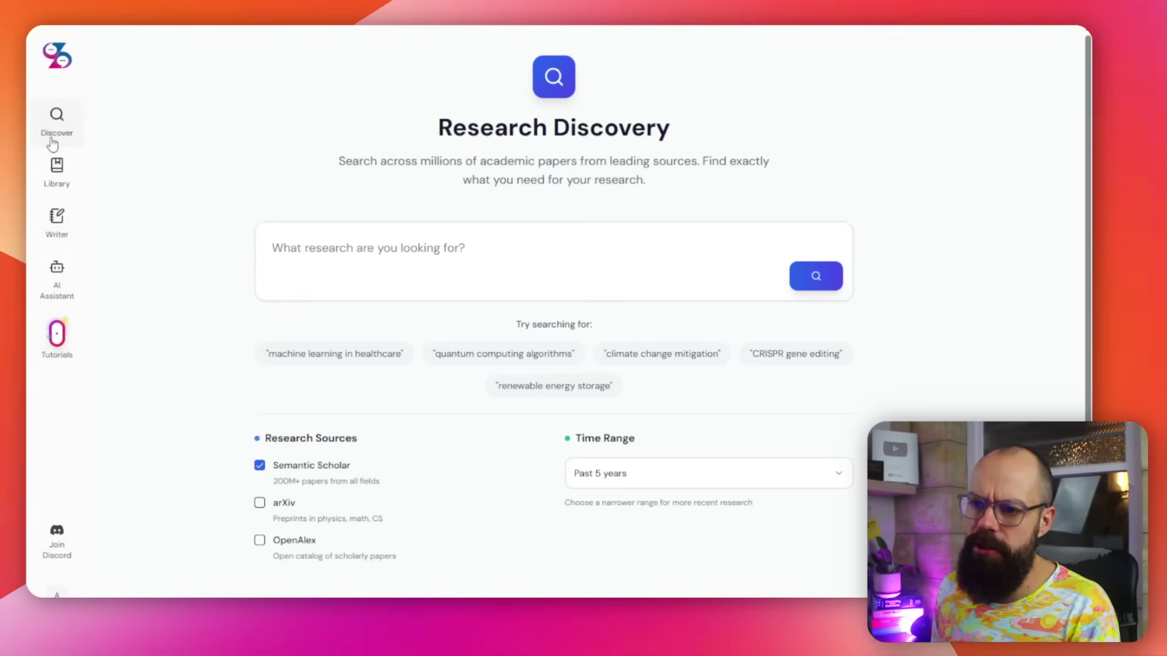
# Visit Library and AI Assistant, then search Discover for the suggested 'machine learning in healthcare' topic
pyautogui.click(58, 172)
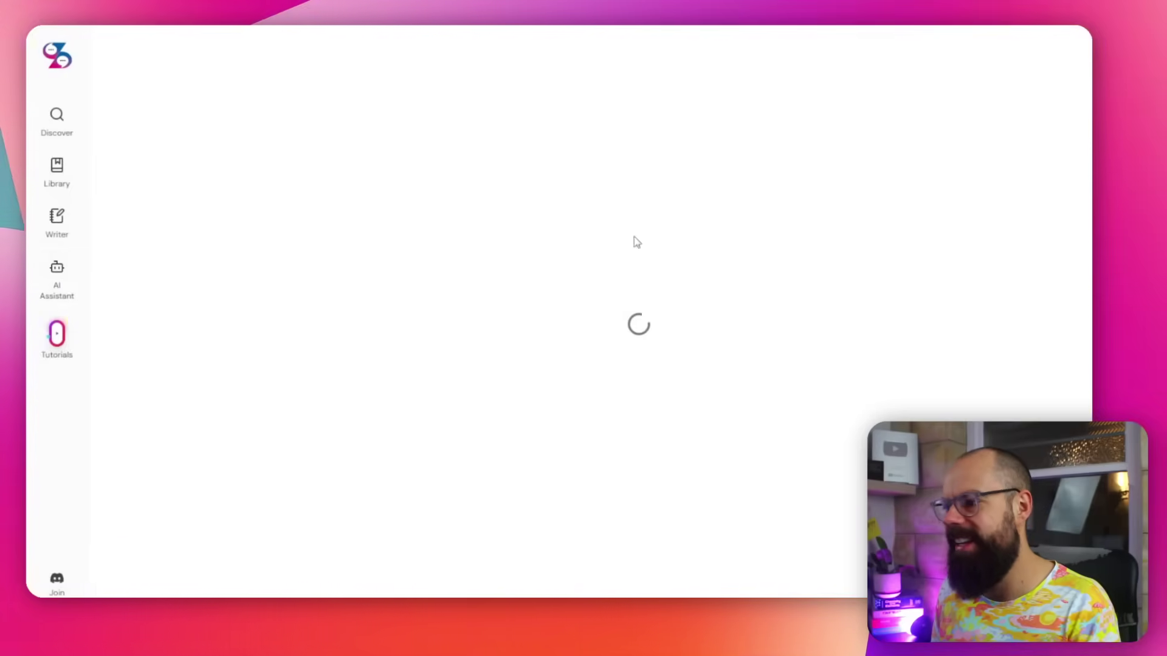
pyautogui.click(540, 356)
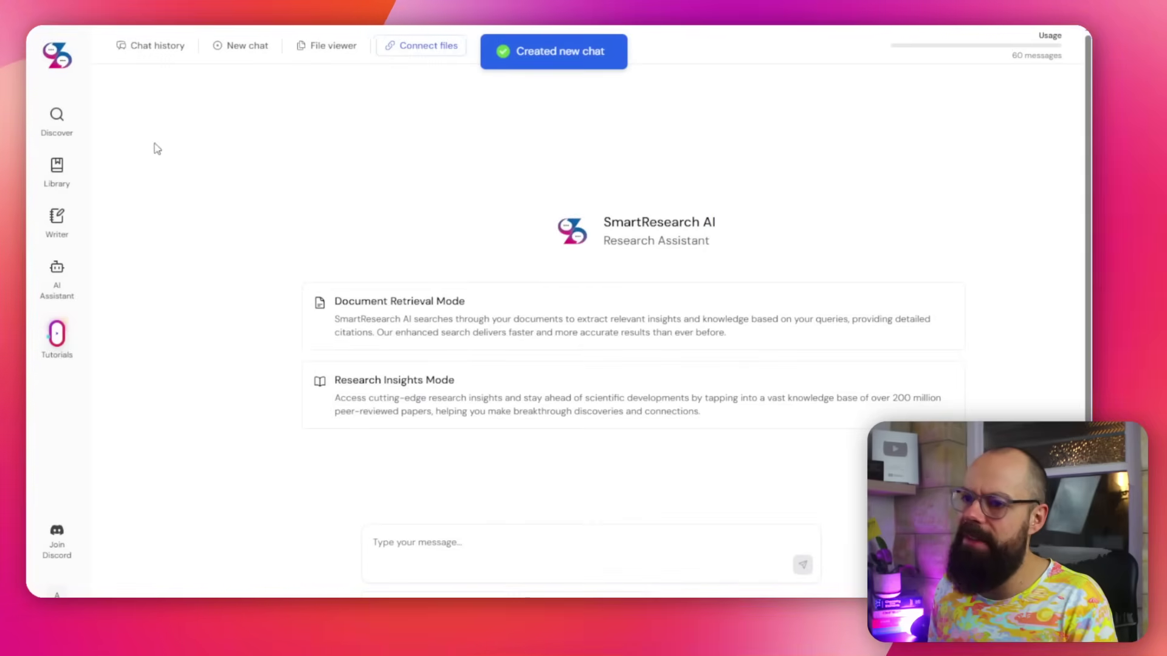
pyautogui.click(56, 125)
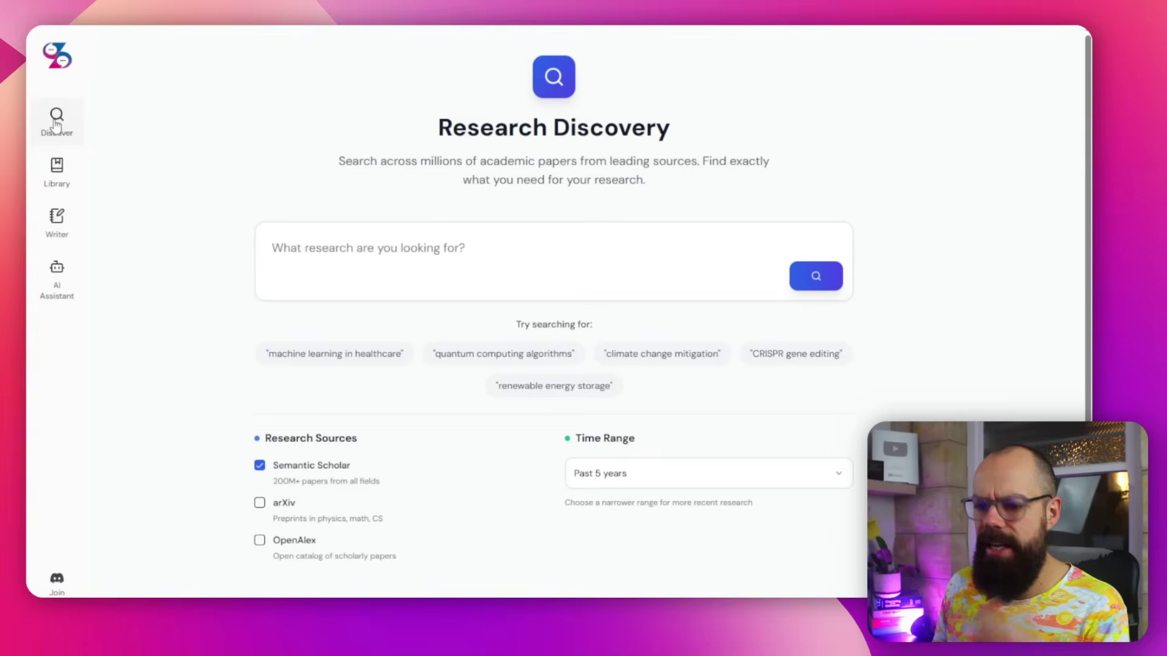
pyautogui.click(366, 243)
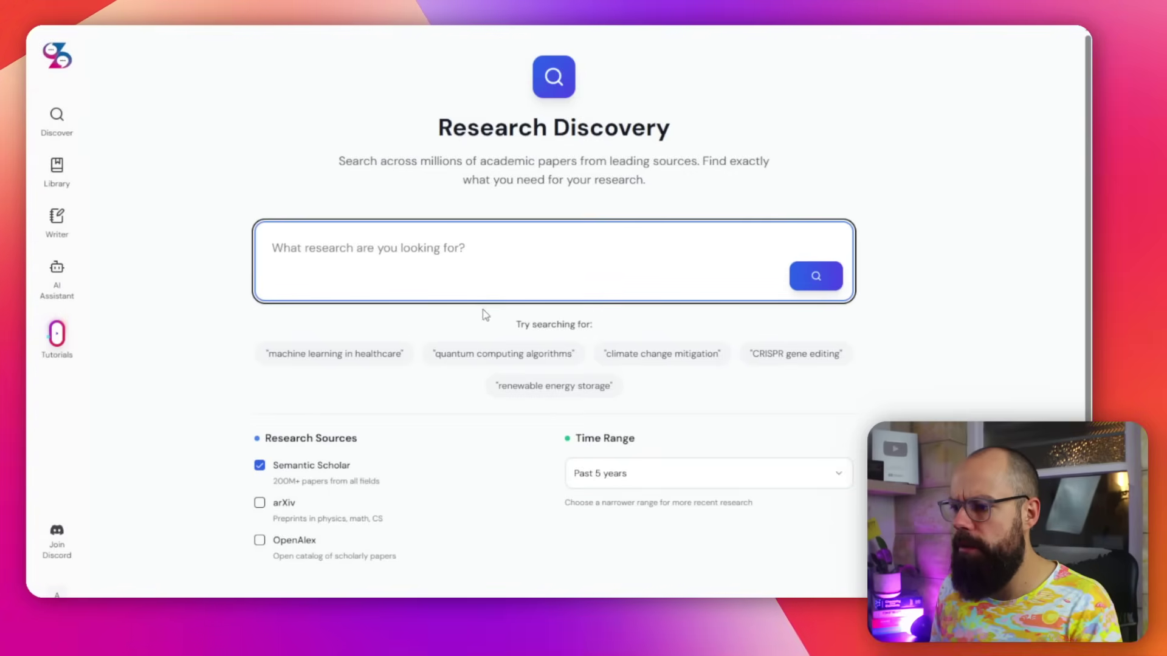
pyautogui.click(369, 353)
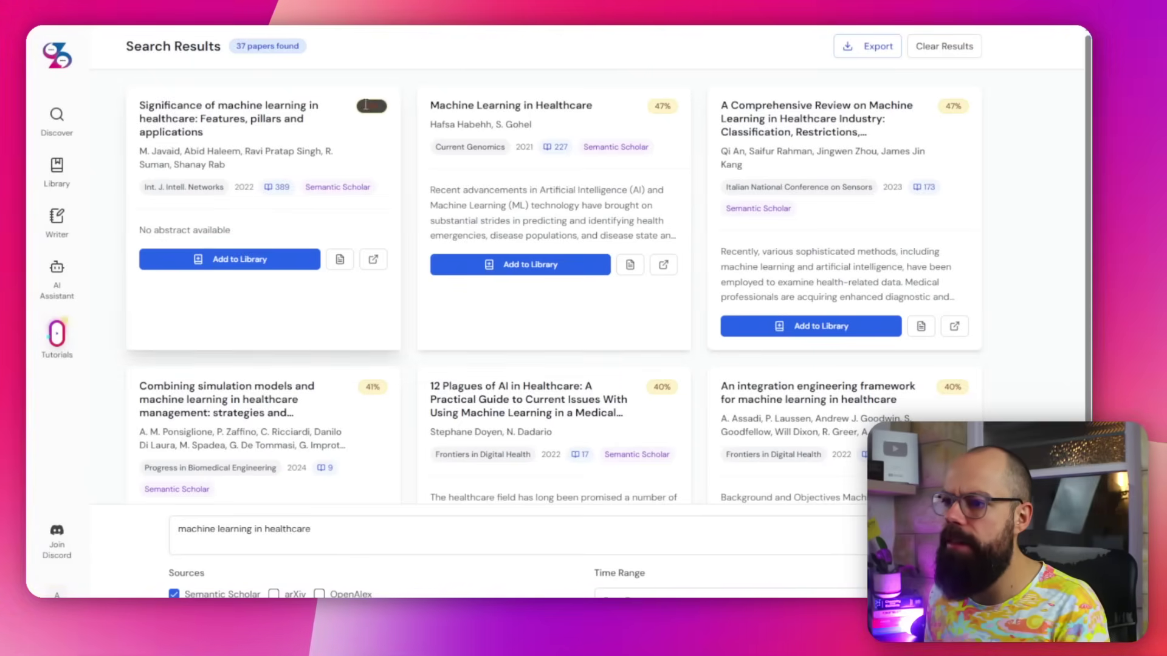
# Load all 37 results and scroll the list, from 49% relevance down to about 30%
pyautogui.scroll(-5, 252, 148)
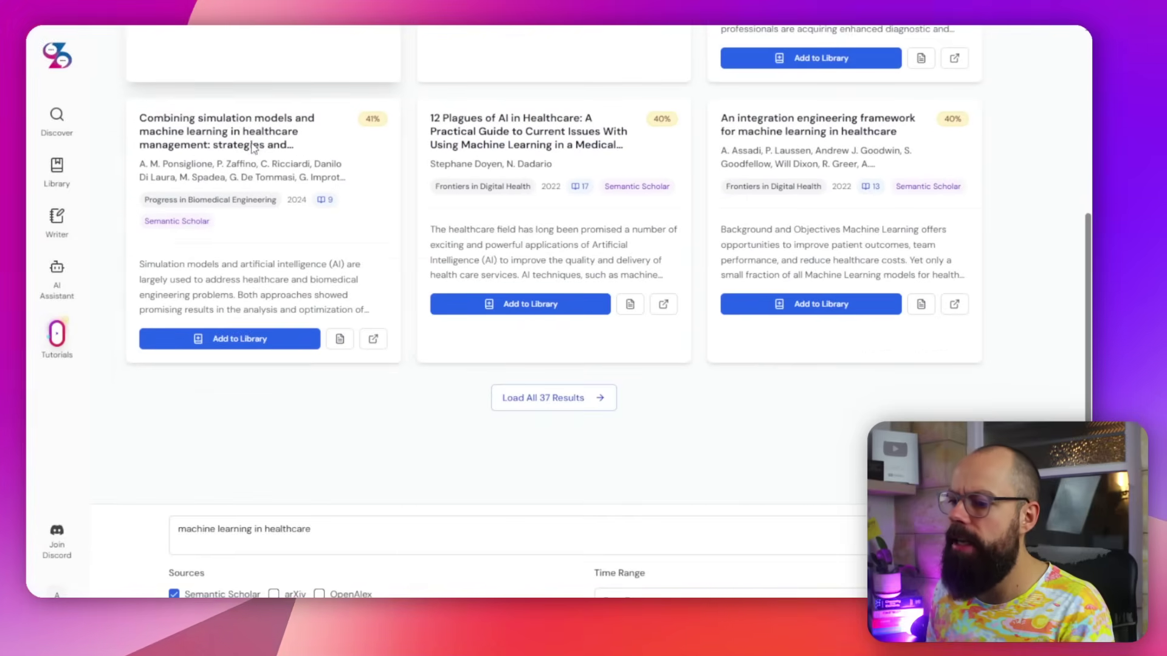
pyautogui.click(579, 408)
pyautogui.scroll(-15, 549, 274)
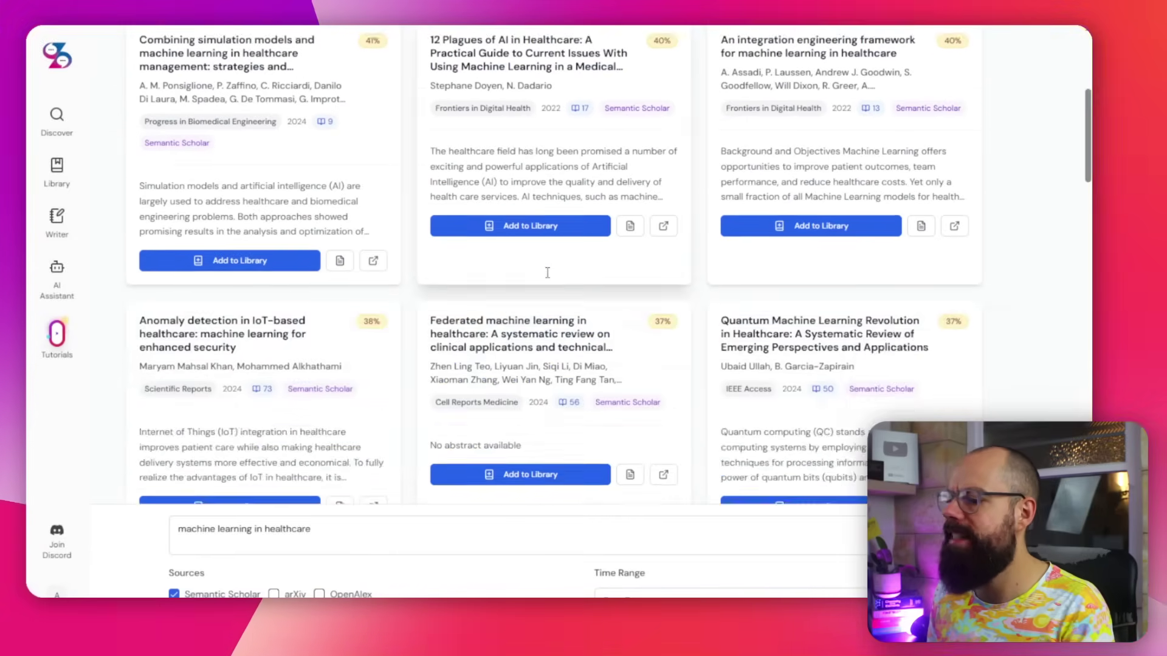
pyautogui.scroll(-3, 548, 283)
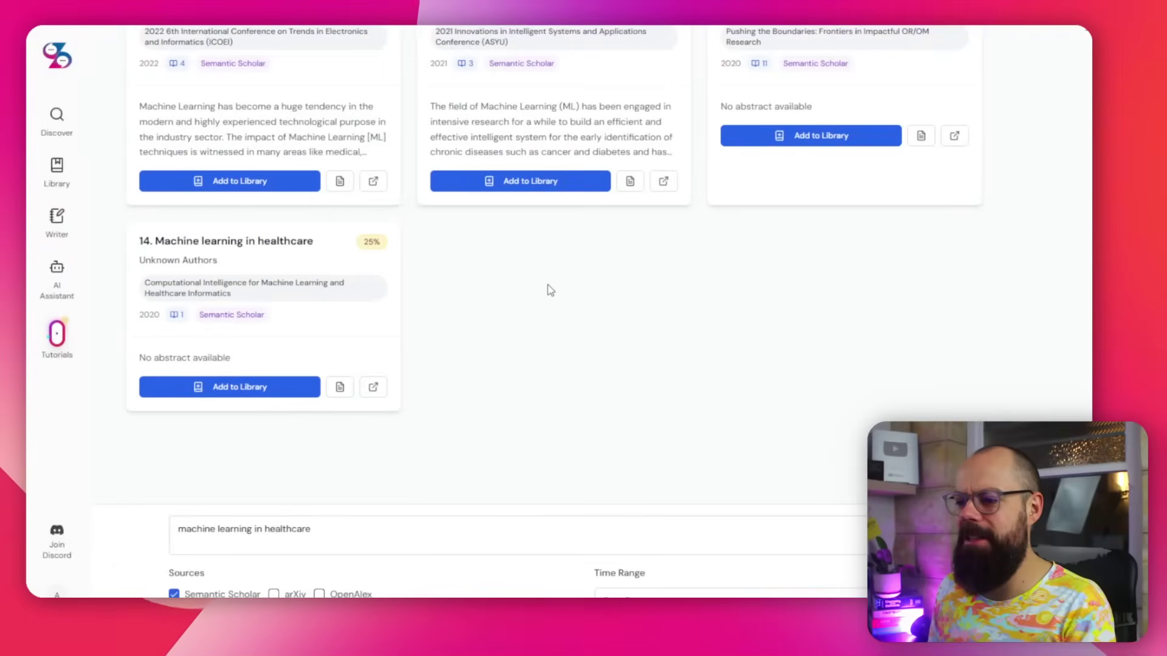
pyautogui.scroll(10, 550, 290)
pyautogui.scroll(10, 551, 293)
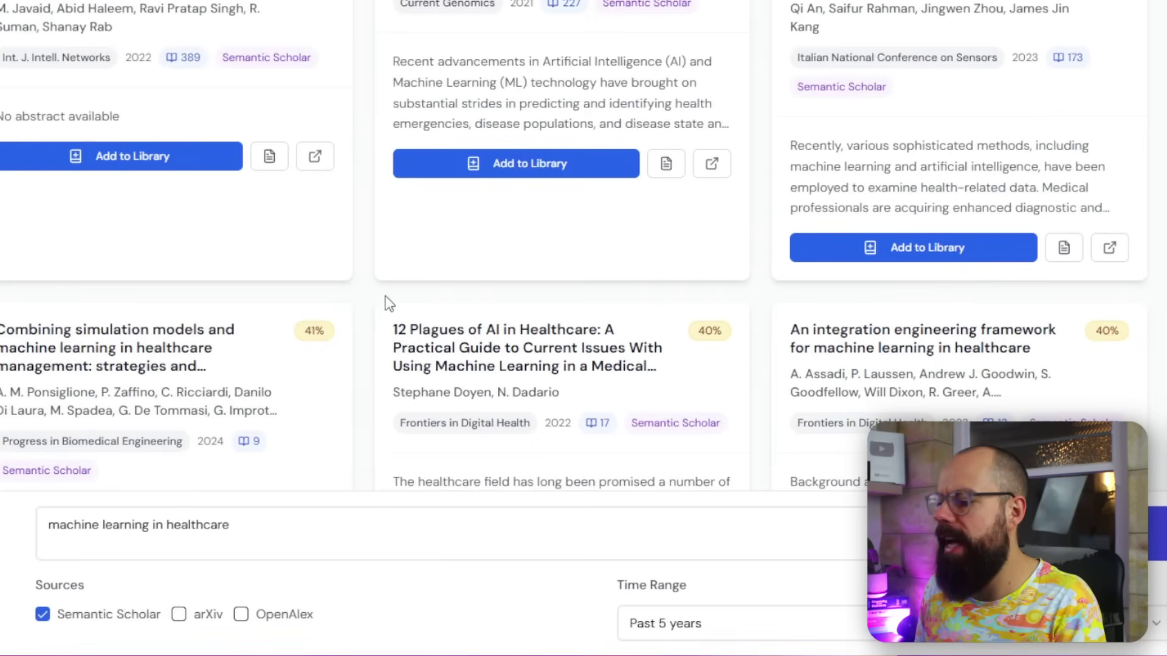
pyautogui.scroll(-10, 389, 302)
pyautogui.scroll(4, 411, 291)
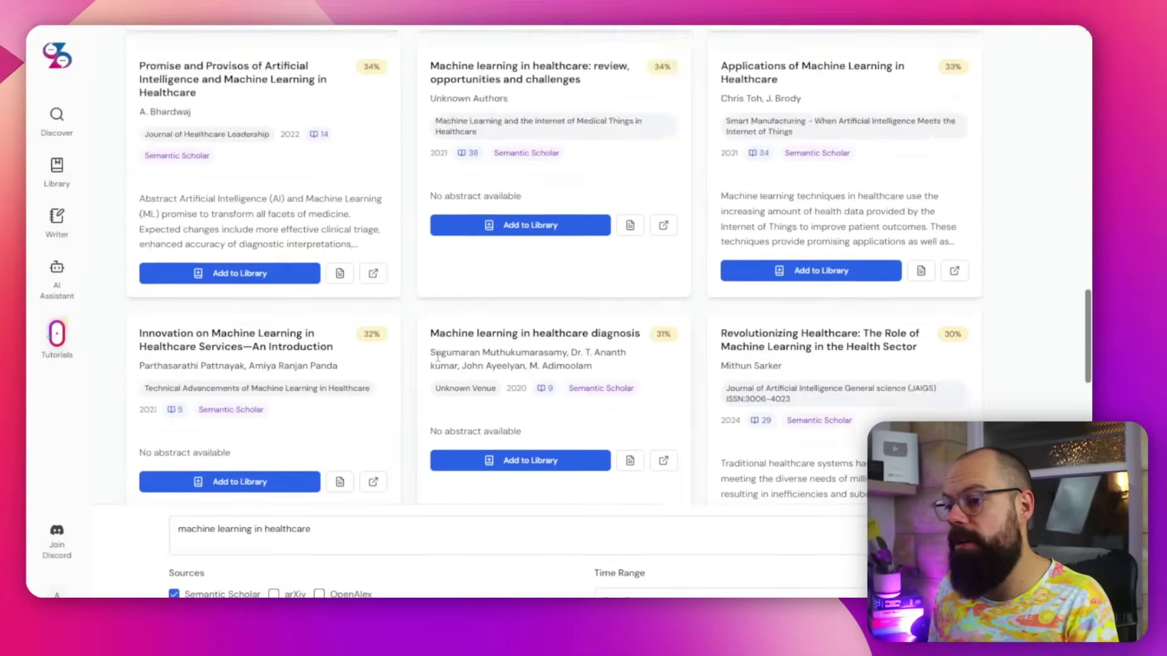
pyautogui.scroll(6, 437, 357)
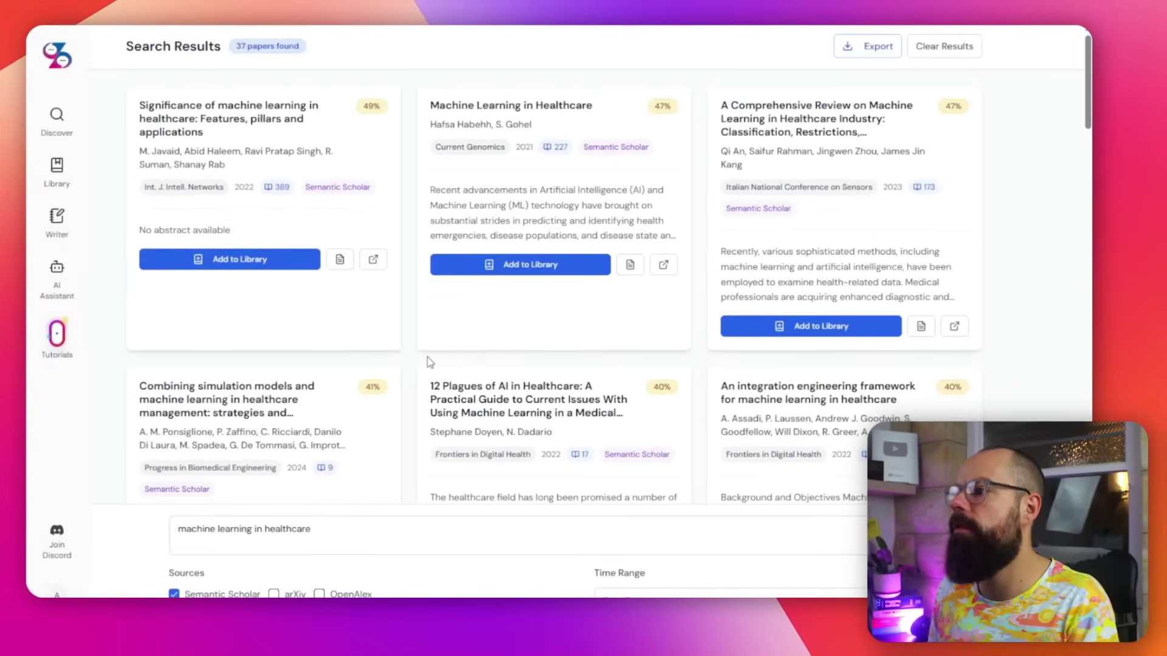